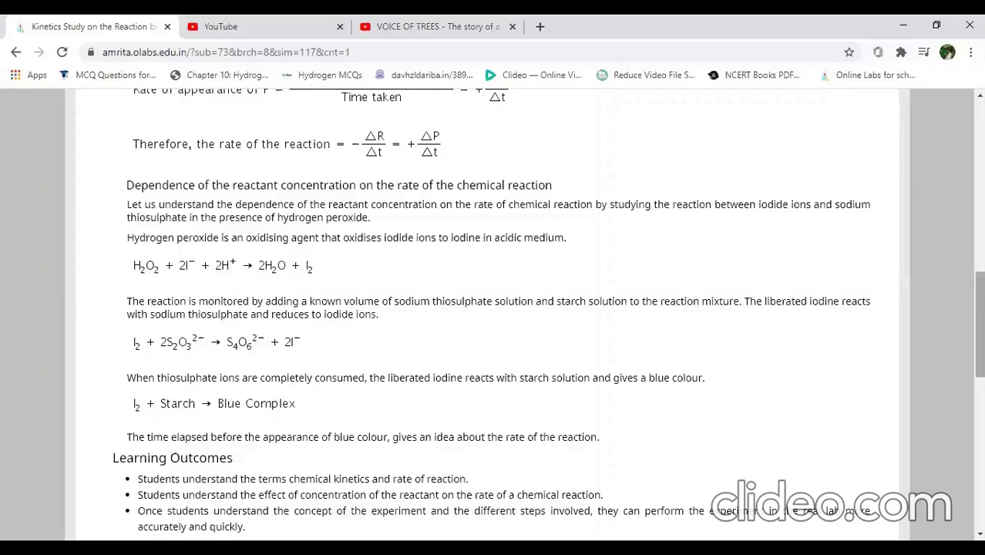
# Bring up the kinetics simulator with KI at 2 ml and water at 88 ml
pyautogui.scroll(10, 493, 316)
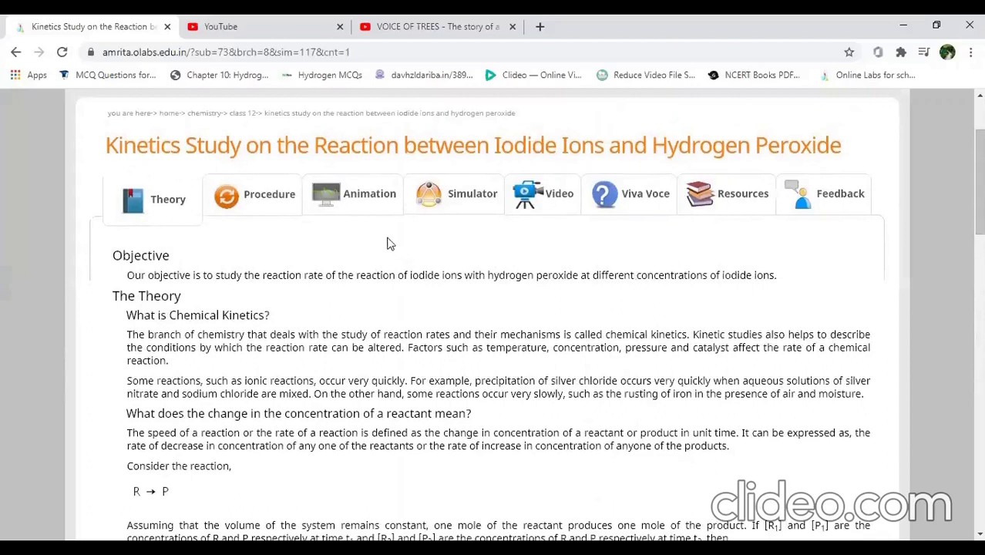
pyautogui.click(459, 202)
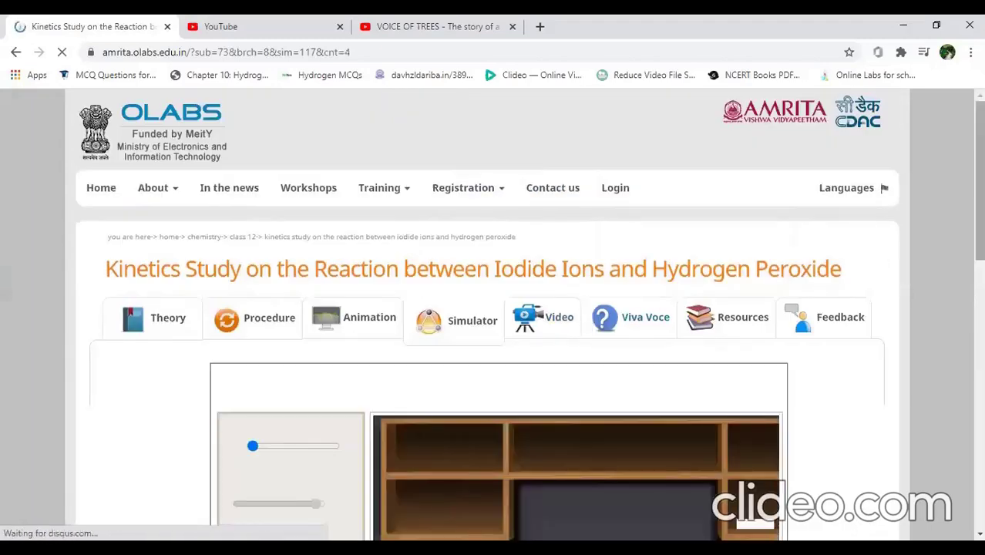
pyautogui.scroll(-3, 493, 347)
pyautogui.scroll(-3, 493, 347)
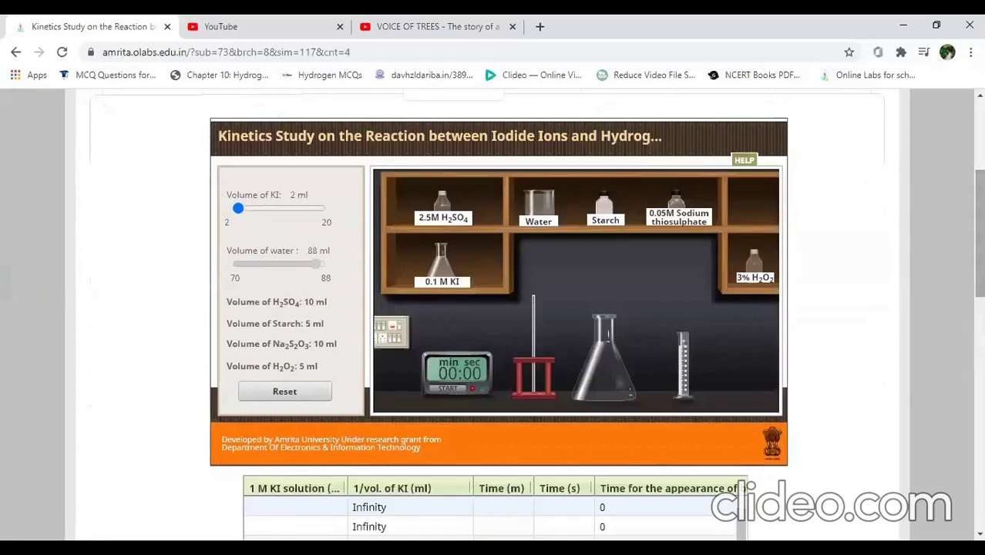
# Raise the Volume of KI slider from 2 ml to 10 ml, leaving water at 80 ml
pyautogui.scroll(-1, 493, 308)
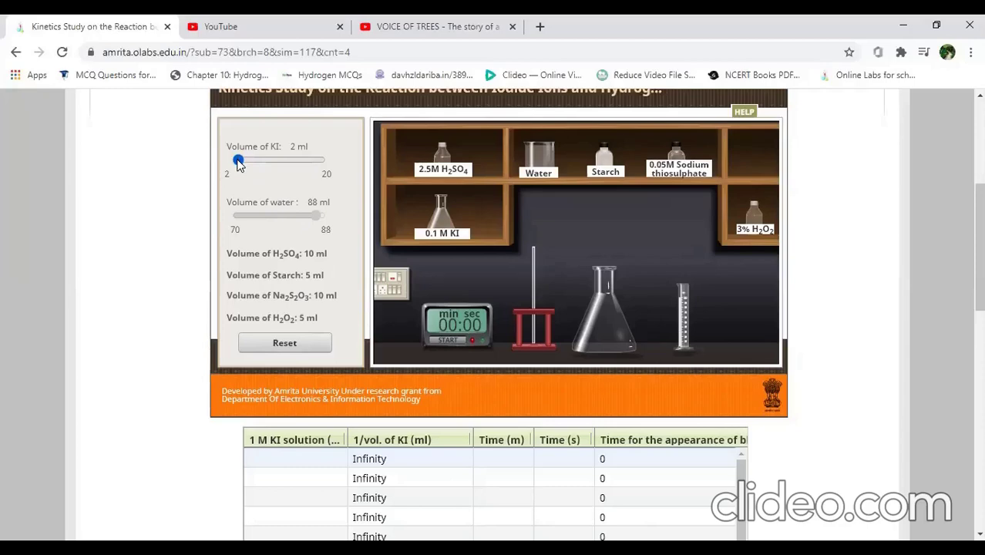
pyautogui.moveTo(238, 164); pyautogui.dragTo(276, 166)
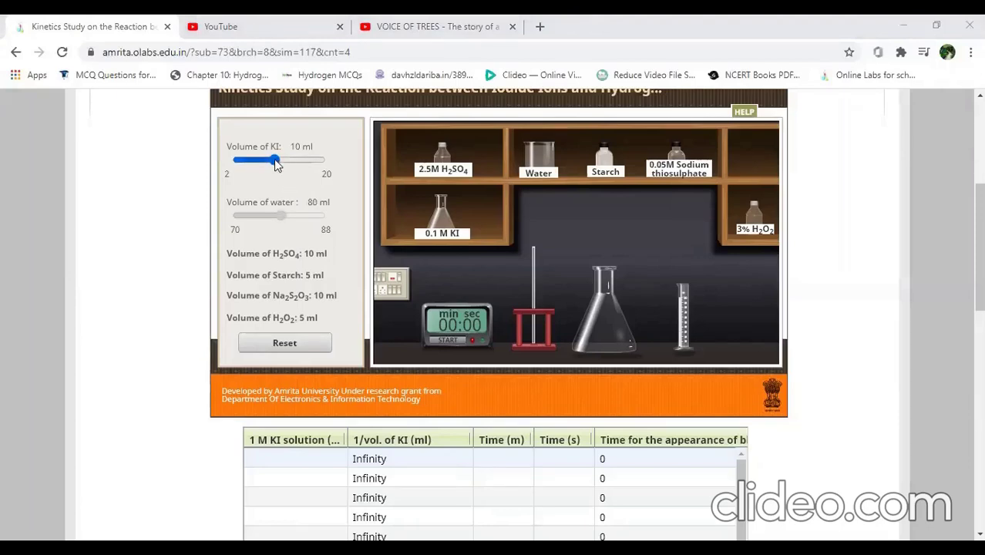
pyautogui.moveTo(275, 160); pyautogui.dragTo(269, 160)
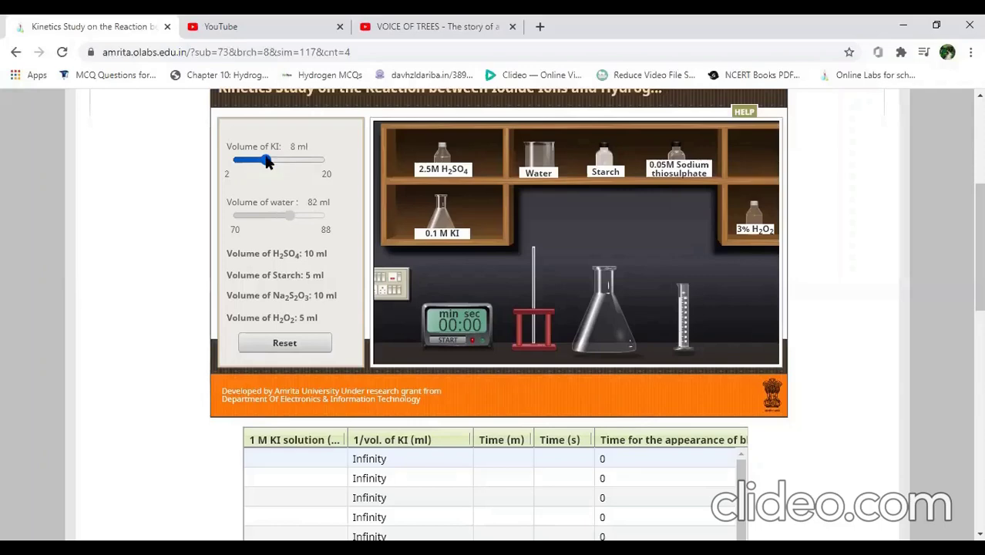
pyautogui.moveTo(265, 162); pyautogui.dragTo(273, 161)
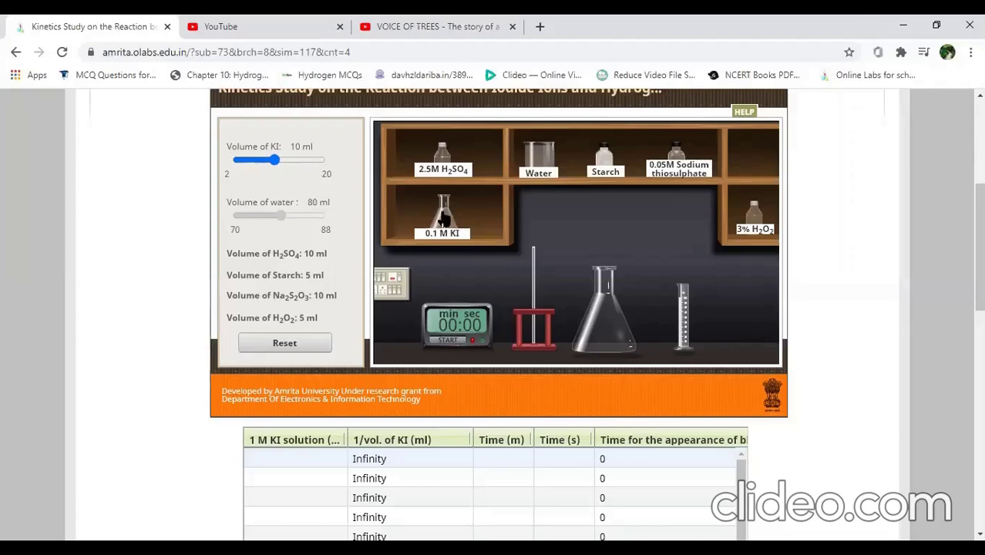
# Measure the 0.1 M KI, H2SO4 and water in the cylinder and pour each into the conical flask
pyautogui.moveTo(443, 219); pyautogui.dragTo(688, 306)
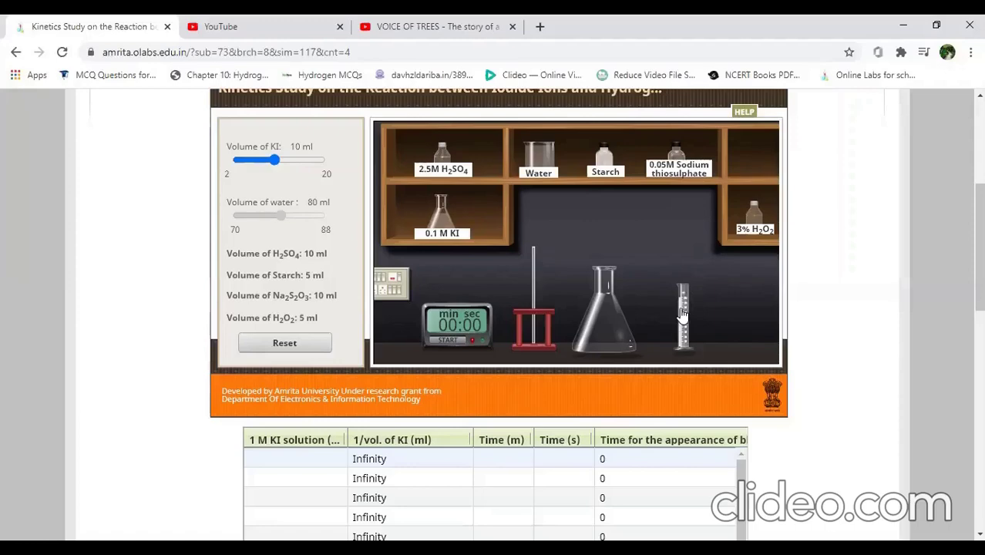
pyautogui.moveTo(682, 312); pyautogui.dragTo(610, 298)
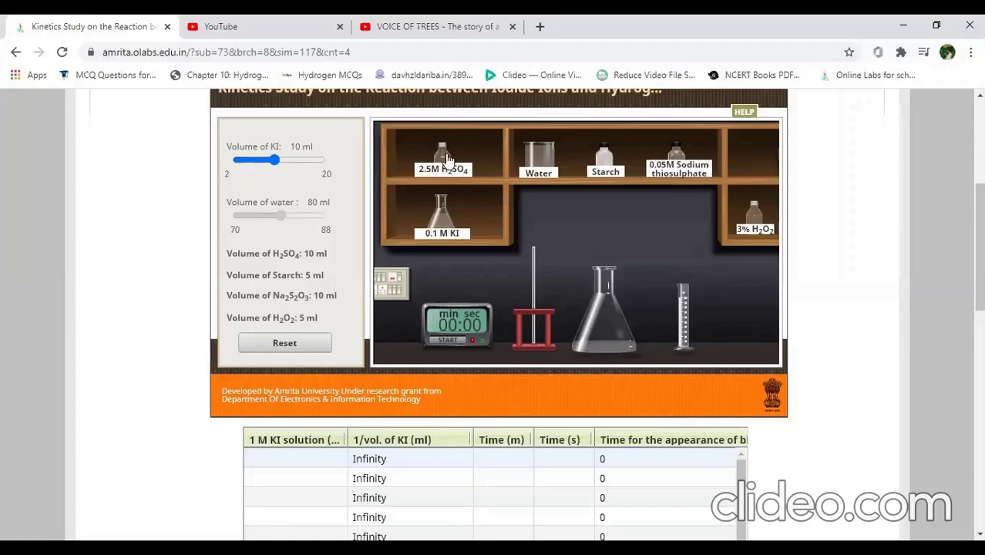
pyautogui.moveTo(447, 158); pyautogui.dragTo(688, 300)
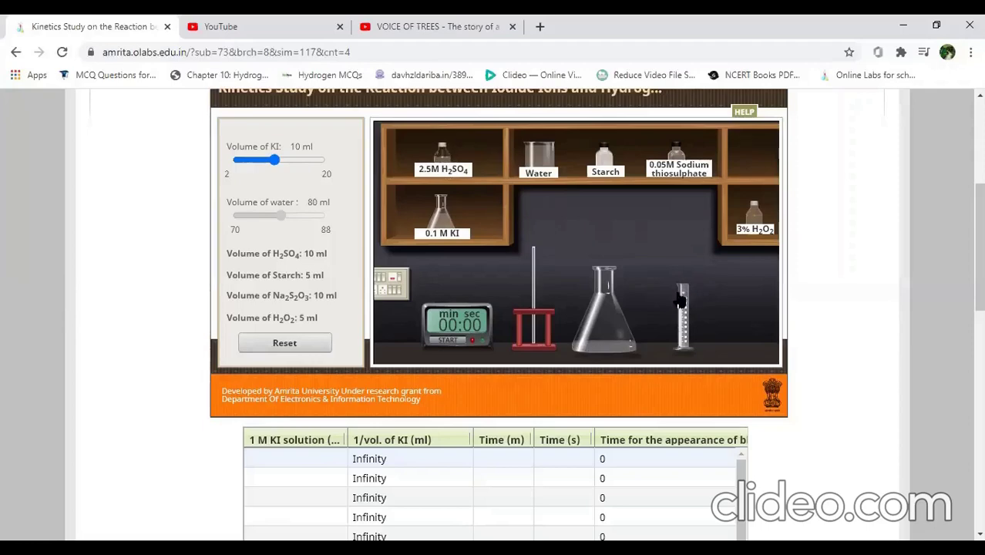
pyautogui.moveTo(680, 300); pyautogui.dragTo(625, 299)
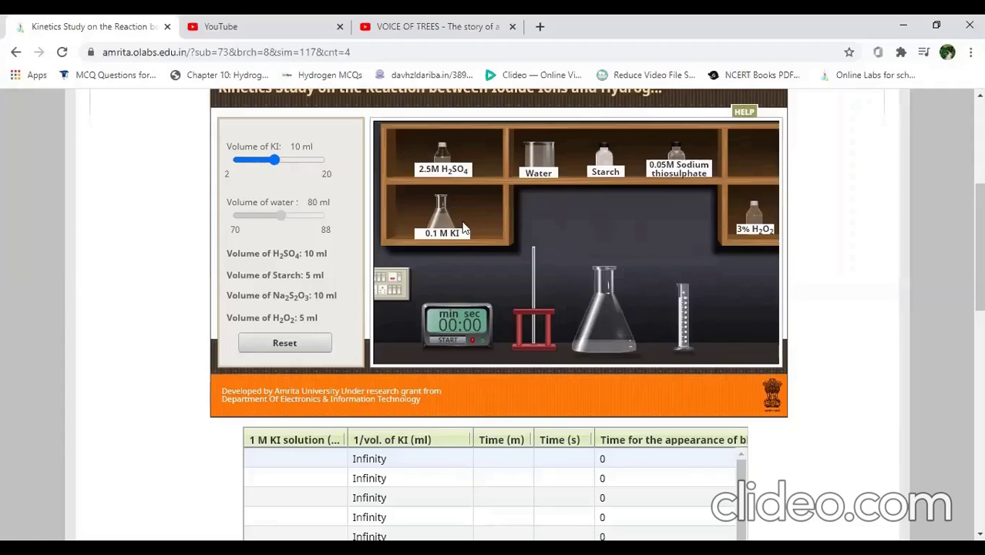
pyautogui.click(545, 162)
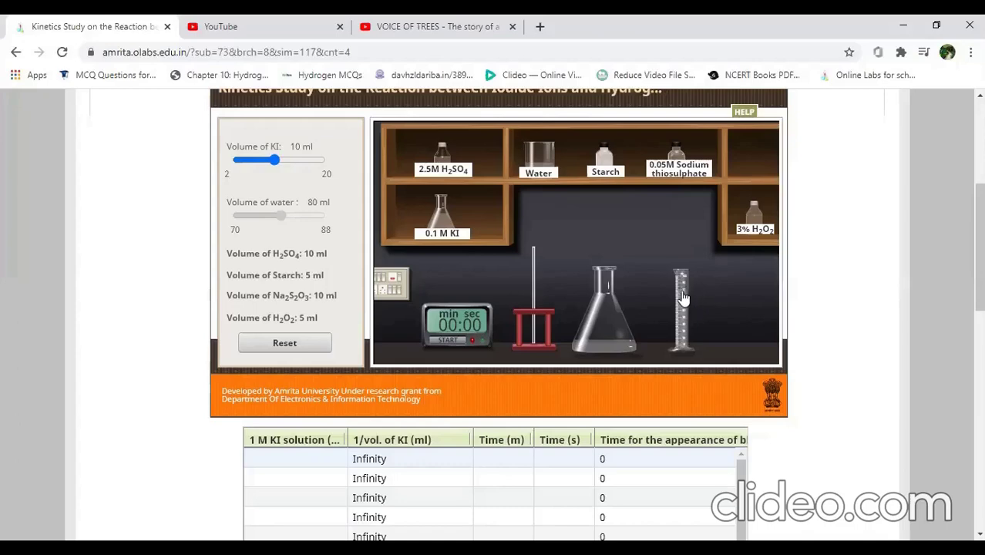
pyautogui.moveTo(682, 296); pyautogui.dragTo(620, 296)
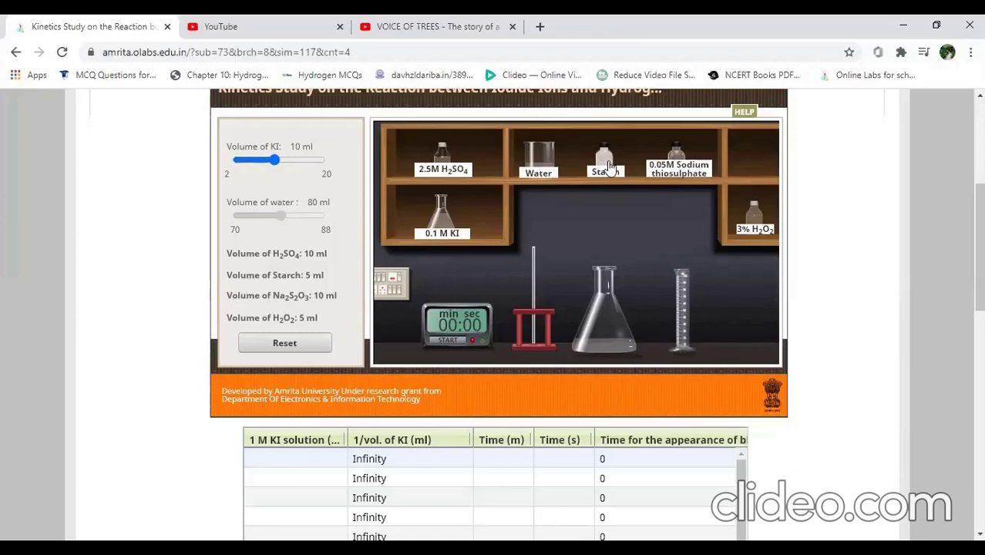
# Add starch and sodium thiosulphate, then the 3% H2O2 to start the stopwatch
pyautogui.moveTo(609, 168); pyautogui.dragTo(686, 312)
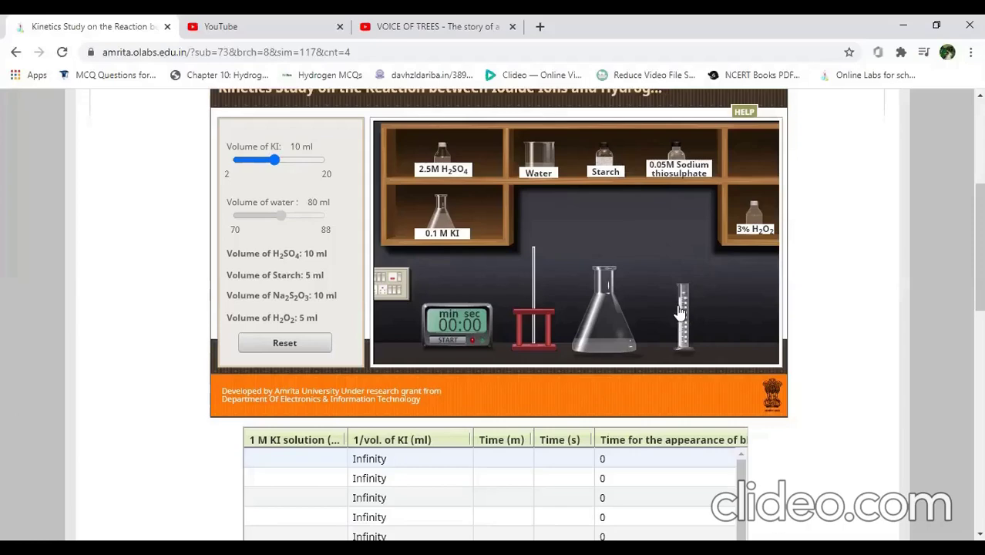
pyautogui.moveTo(681, 312); pyautogui.dragTo(622, 300)
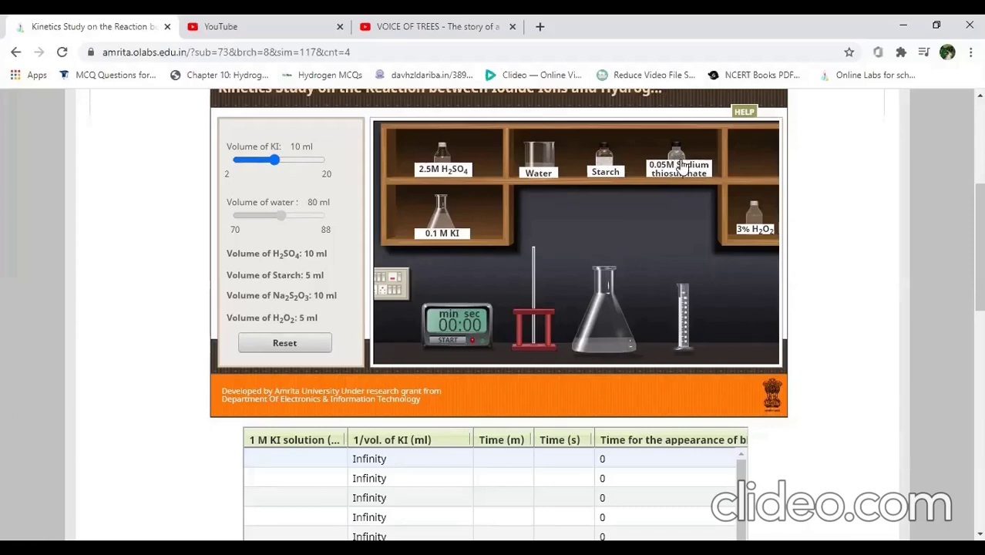
pyautogui.moveTo(682, 168); pyautogui.dragTo(684, 305)
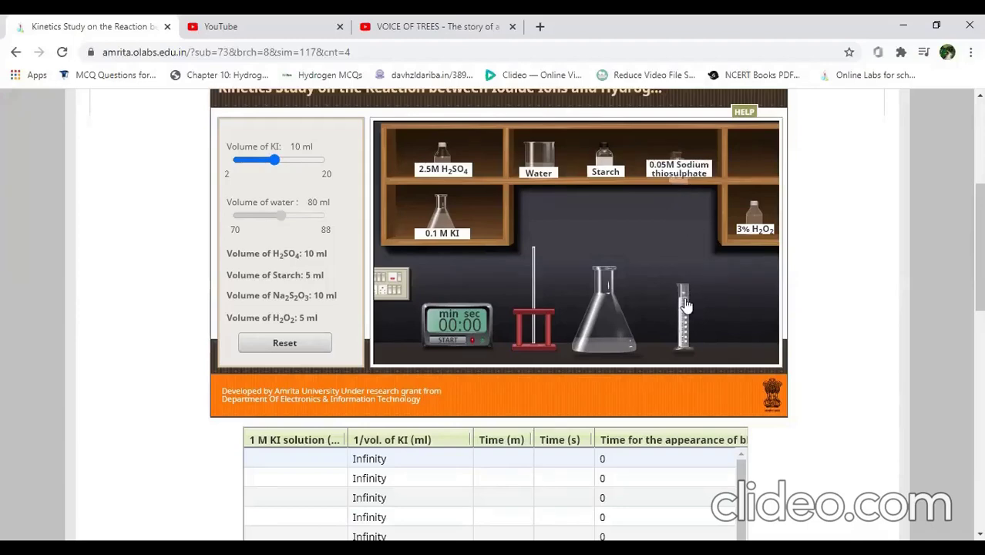
pyautogui.moveTo(684, 303); pyautogui.dragTo(617, 296)
pyautogui.click(753, 220)
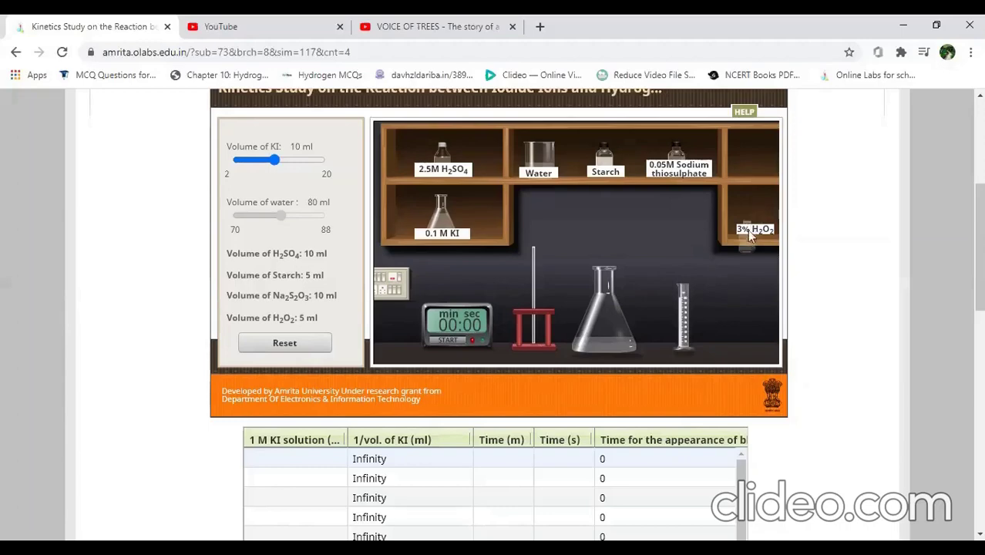
pyautogui.click(682, 319)
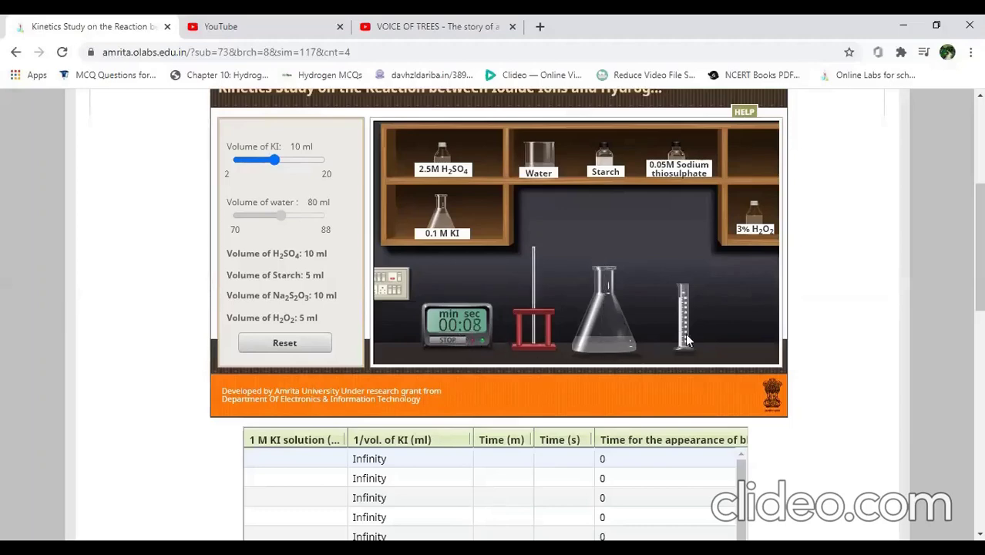
pyautogui.scroll(-2, 617, 364)
pyautogui.scroll(2, 493, 308)
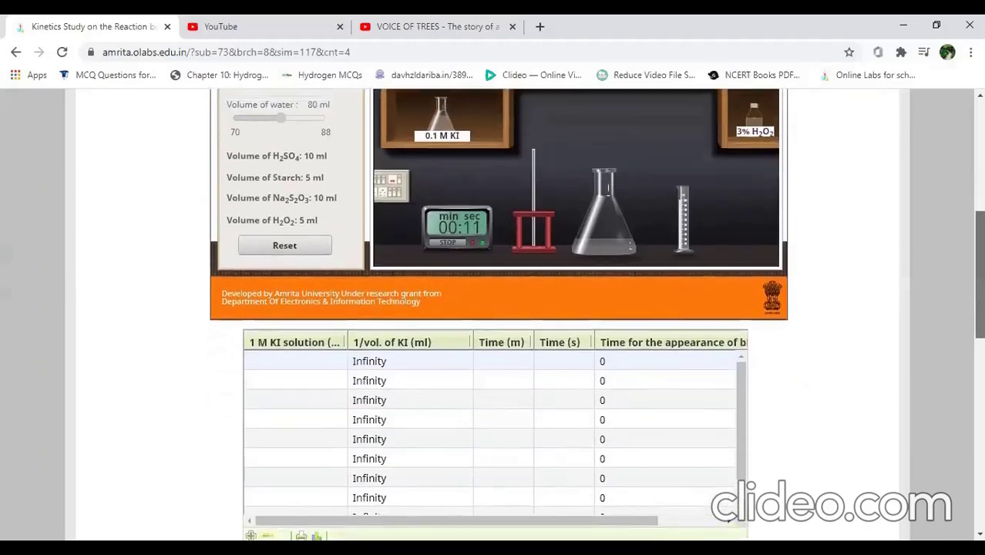
pyautogui.scroll(1, 493, 308)
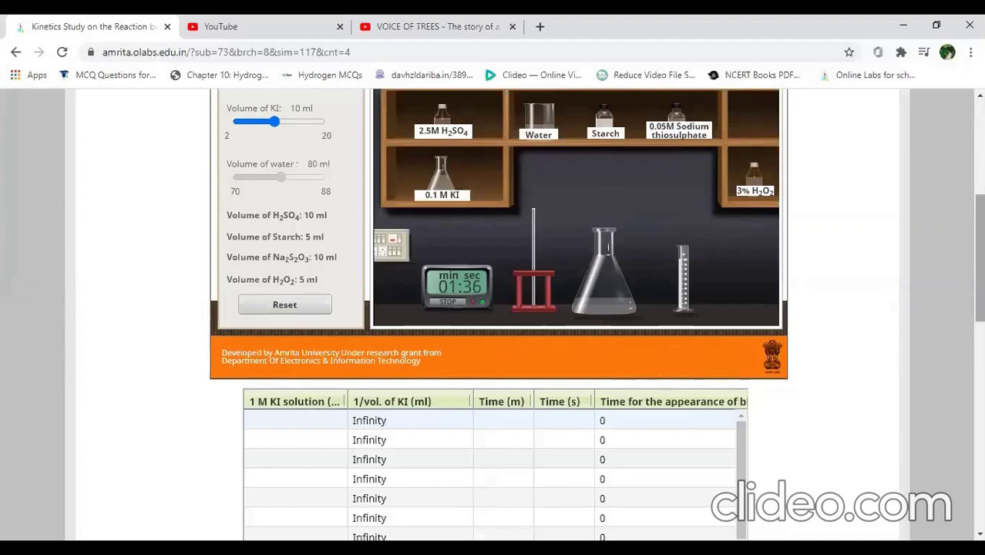
pyautogui.scroll(-1, 494, 308)
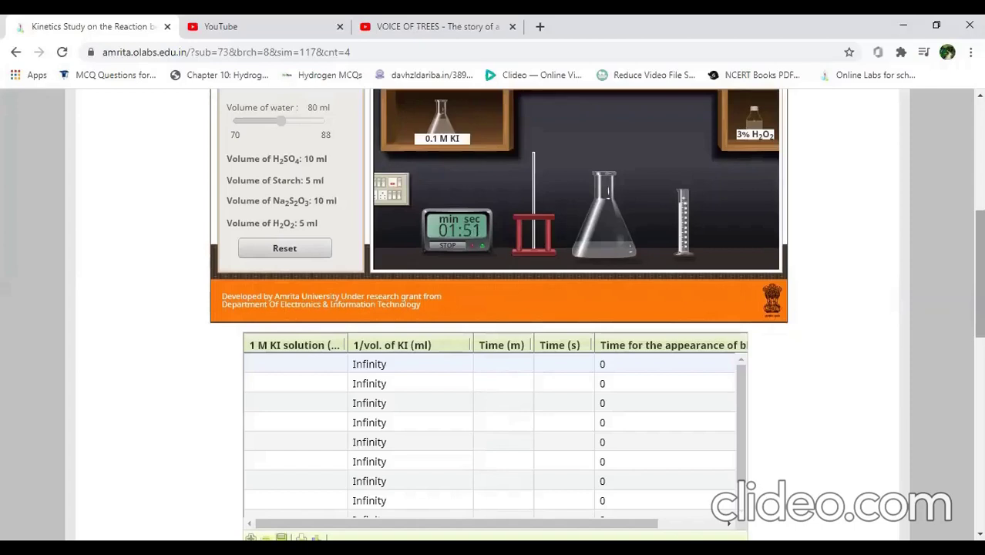
# Watch the 80 ml water run until the flask turns blue and the stopwatch stops at 02:18
pyautogui.scroll(1, 493, 309)
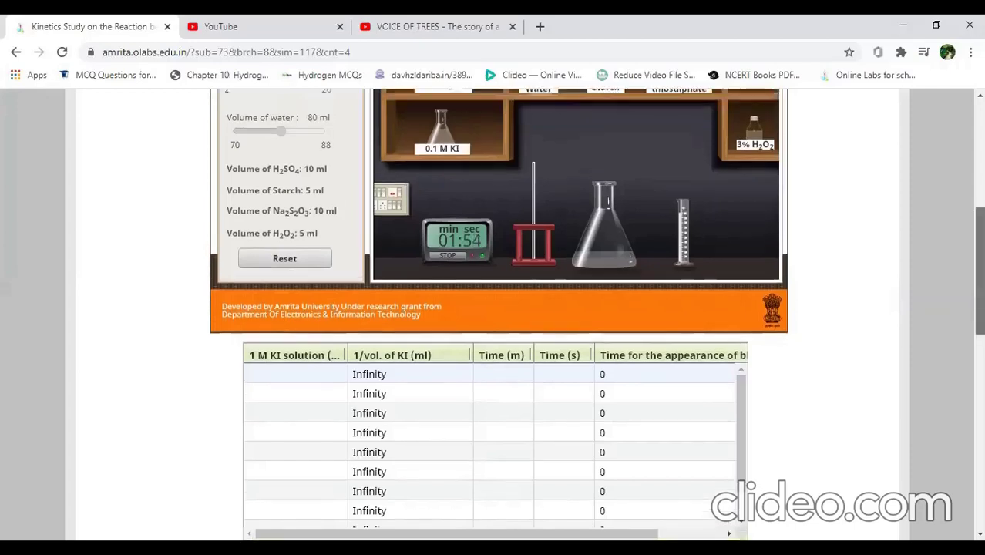
pyautogui.scroll(1, 493, 309)
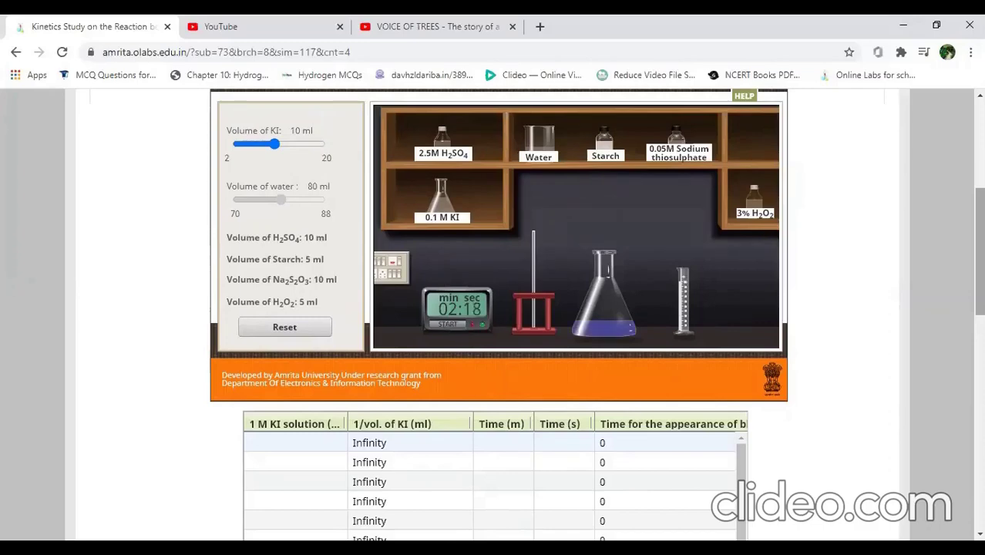
pyautogui.scroll(-2, 493, 308)
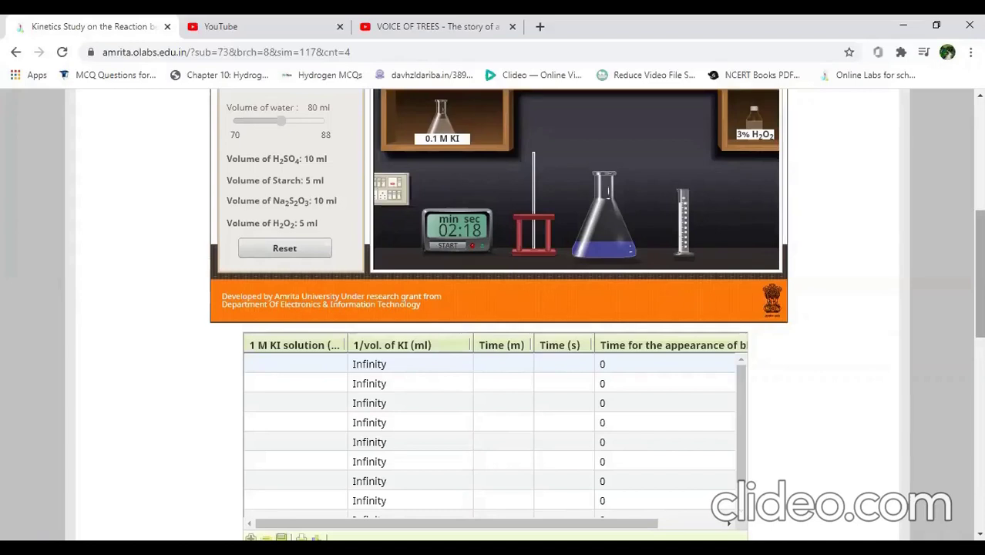
# Fill row 1 of the results table with 10 ml KI and a time of 138 seconds
pyautogui.rightClick(293, 365)
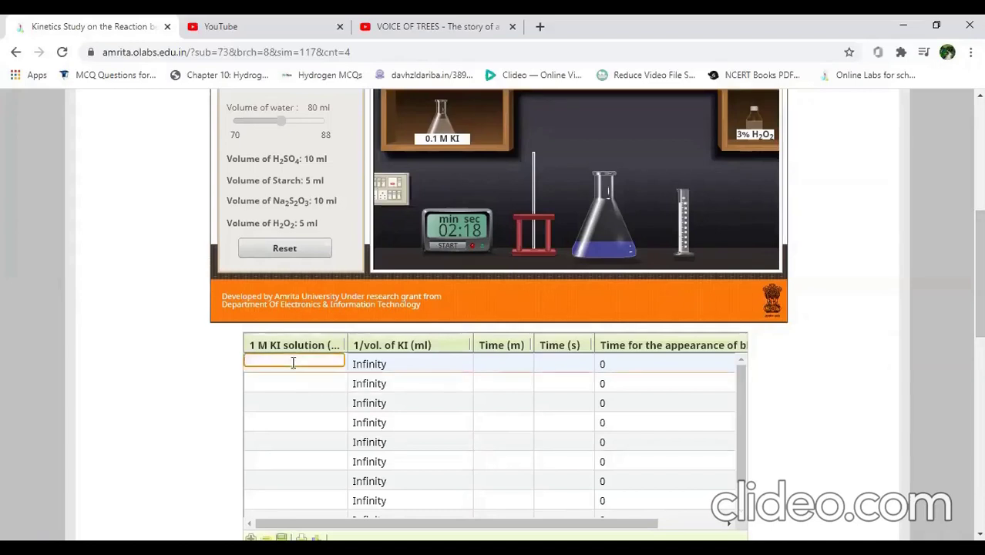
pyautogui.write('10')
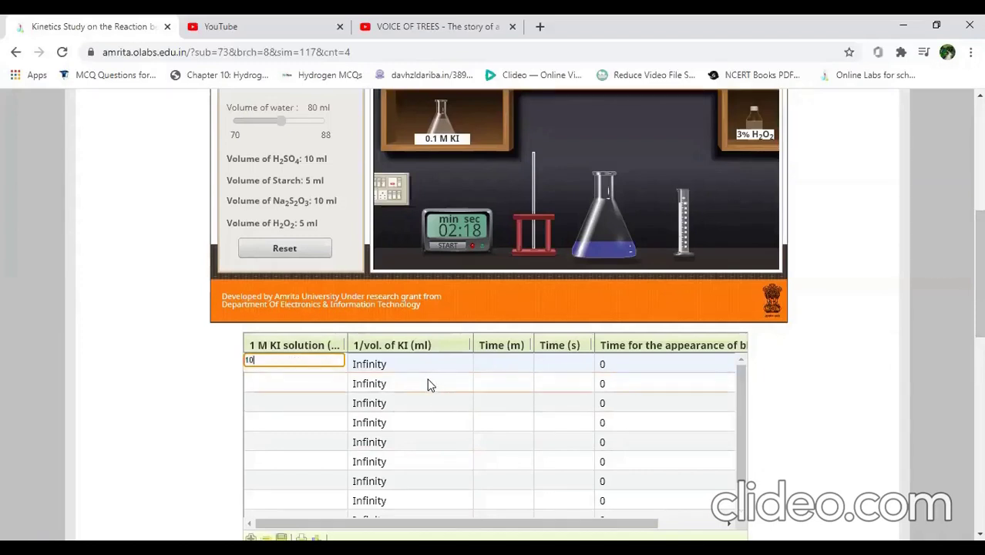
pyautogui.click(431, 385)
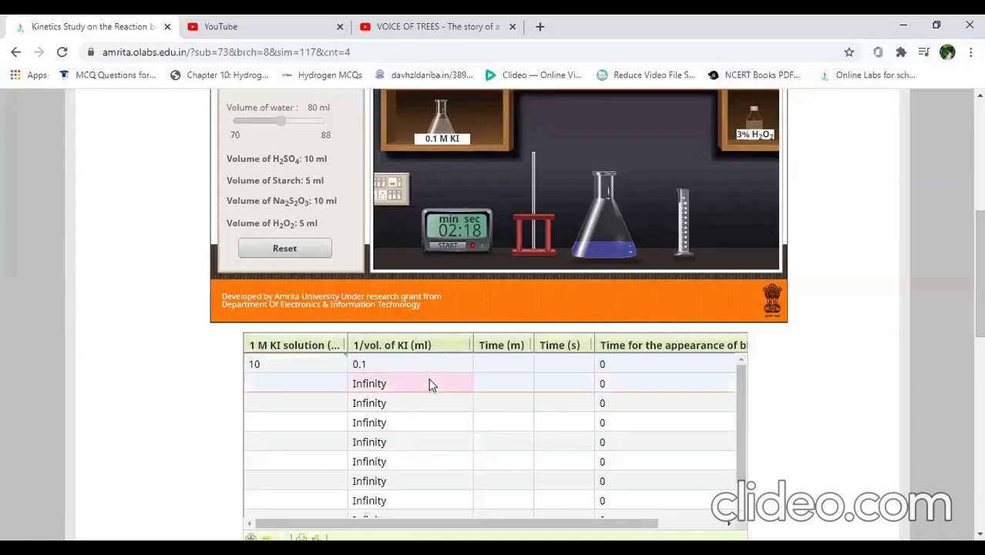
pyautogui.click(508, 365)
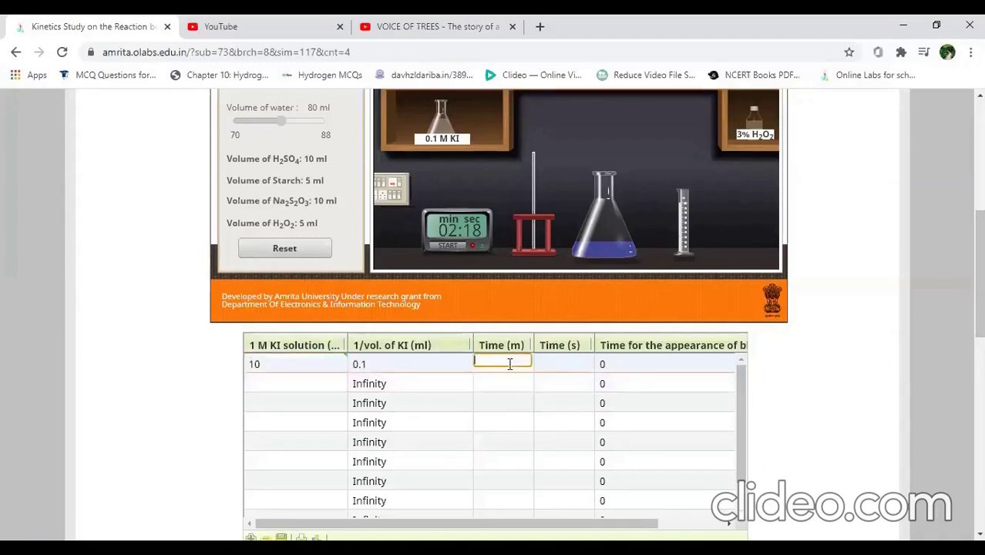
pyautogui.click(558, 359)
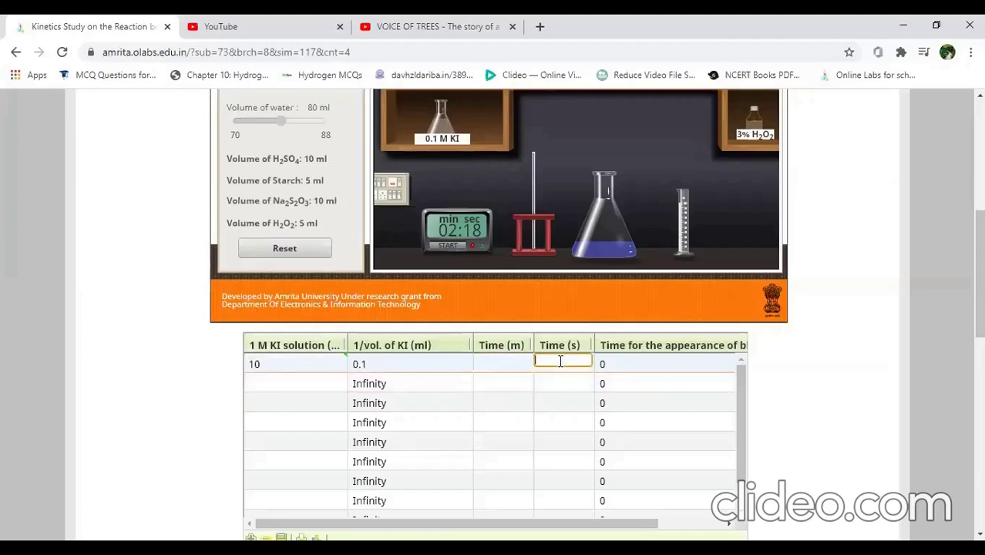
pyautogui.write('138')
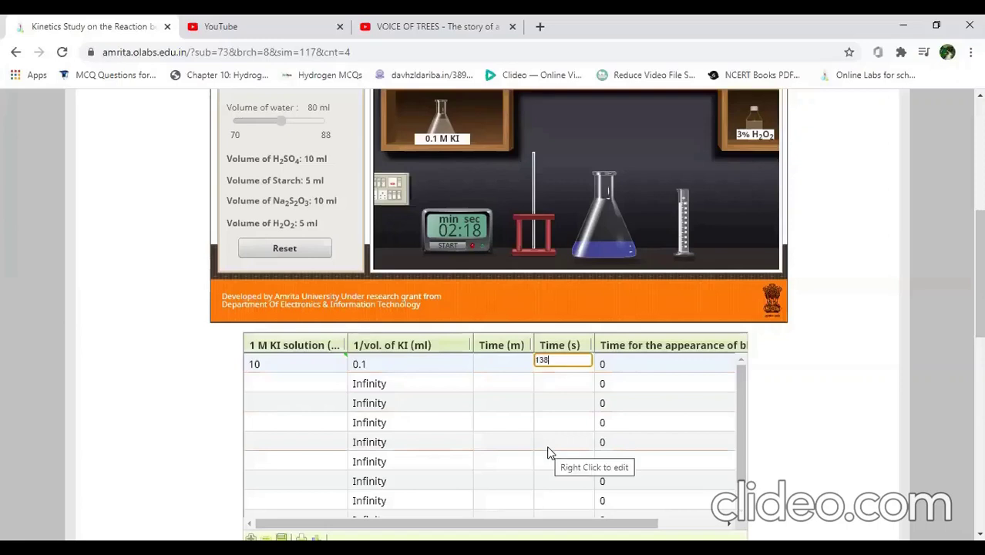
pyautogui.rightClick(545, 423)
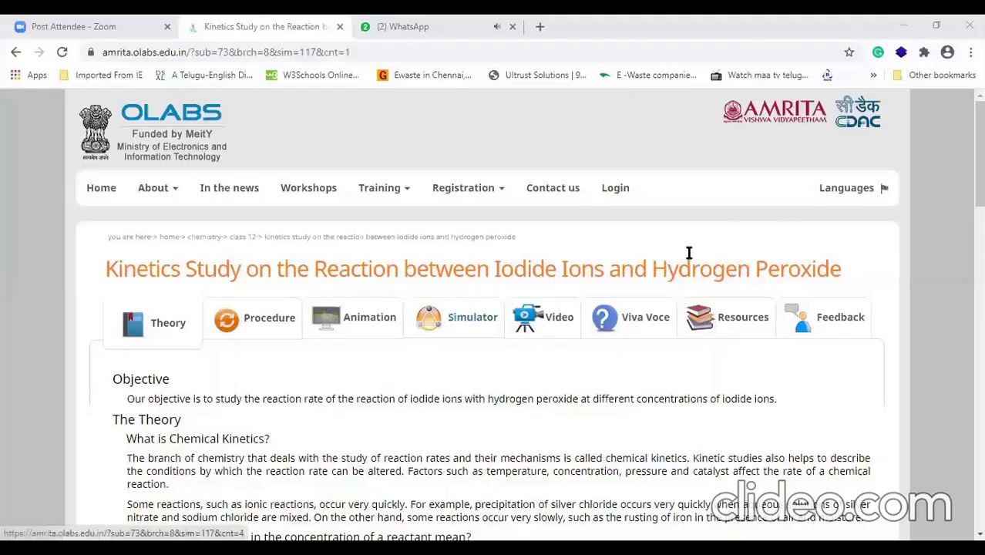
# Return to the simulator and raise the KI volume to 16 ml, with water at 74 ml
pyautogui.click(443, 325)
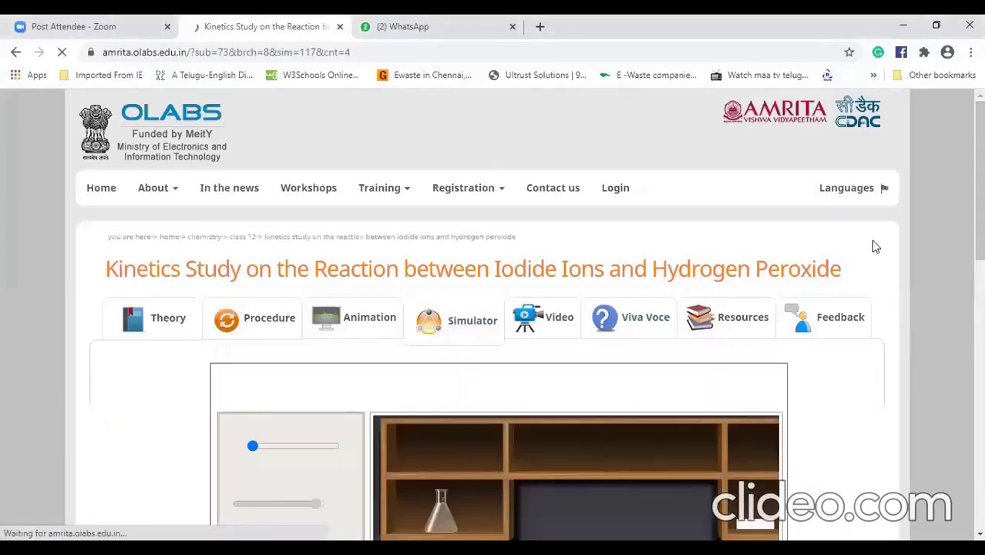
pyautogui.scroll(-3, 875, 247)
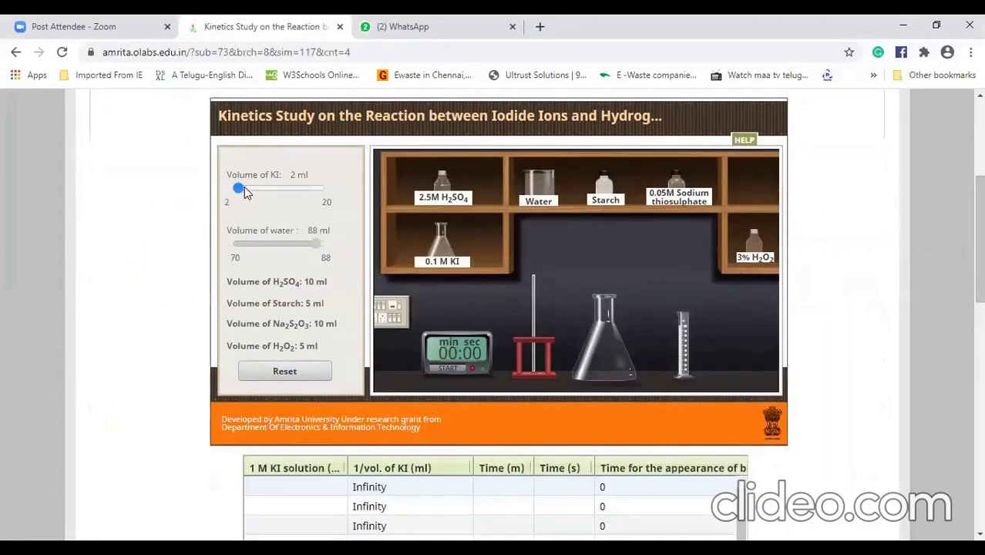
pyautogui.moveTo(244, 193); pyautogui.dragTo(301, 187)
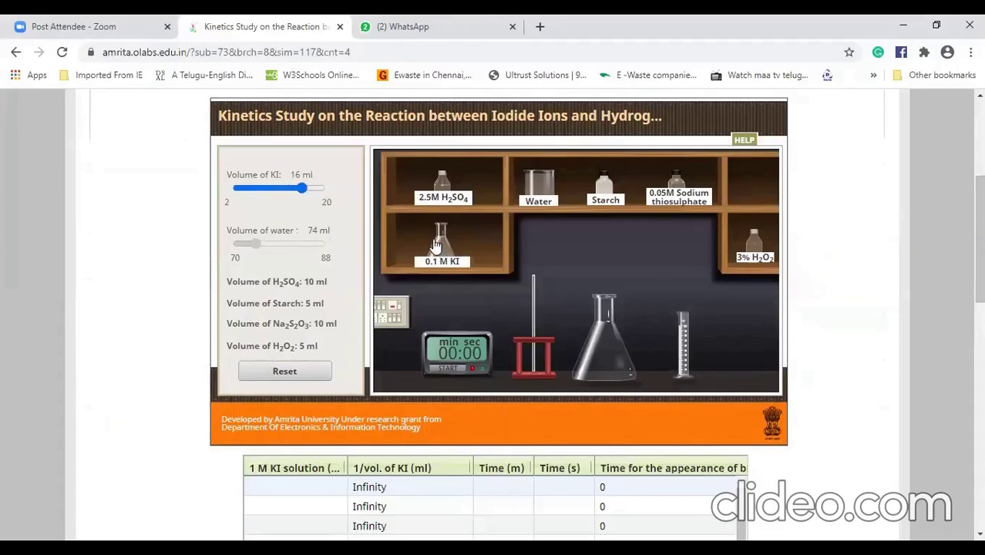
pyautogui.moveTo(435, 244); pyautogui.dragTo(453, 253)
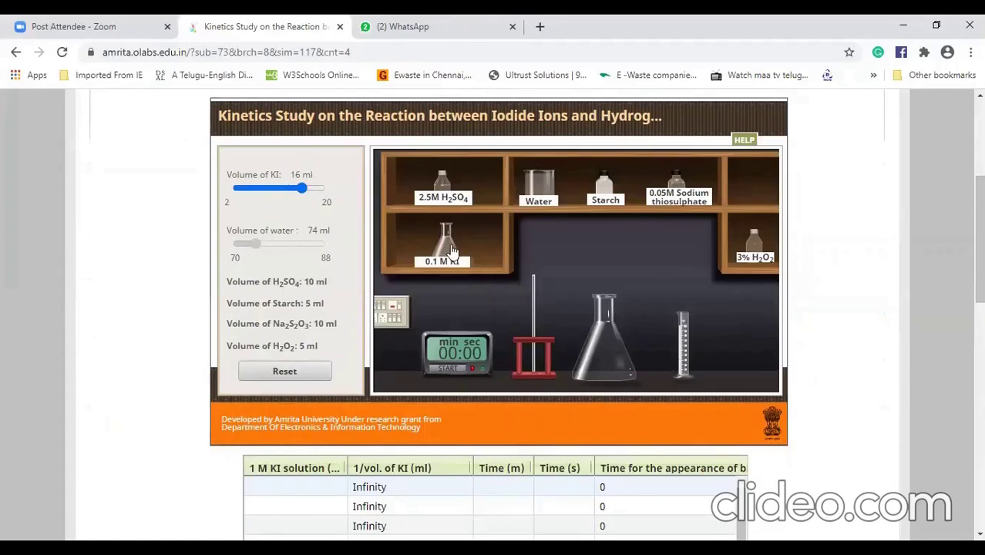
# Measure the 0.1 M KI, 2.5 M H2SO4 and water and pour each into the conical flask
pyautogui.moveTo(453, 253); pyautogui.dragTo(686, 334)
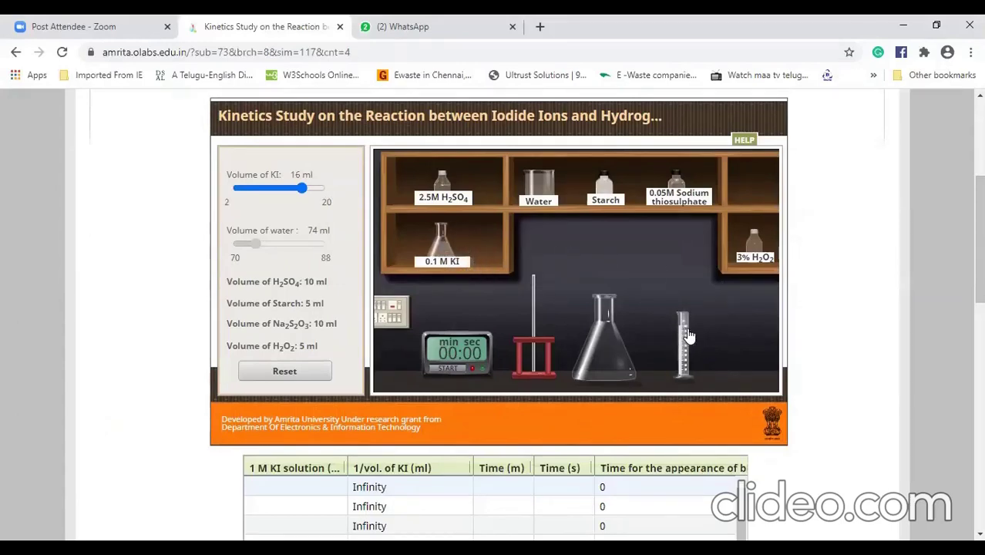
pyautogui.moveTo(689, 336); pyautogui.dragTo(661, 316)
pyautogui.moveTo(678, 329); pyautogui.dragTo(606, 293)
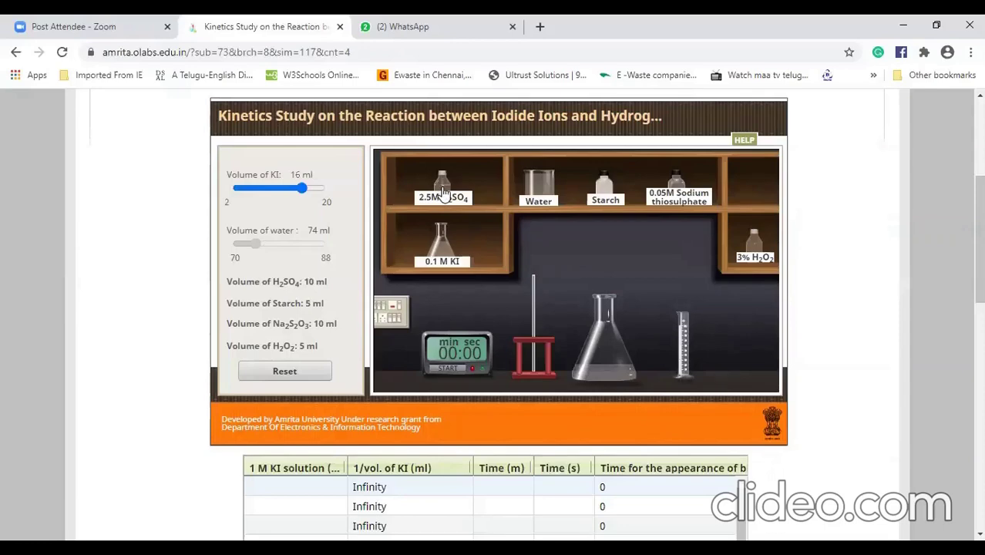
pyautogui.moveTo(443, 191); pyautogui.dragTo(691, 325)
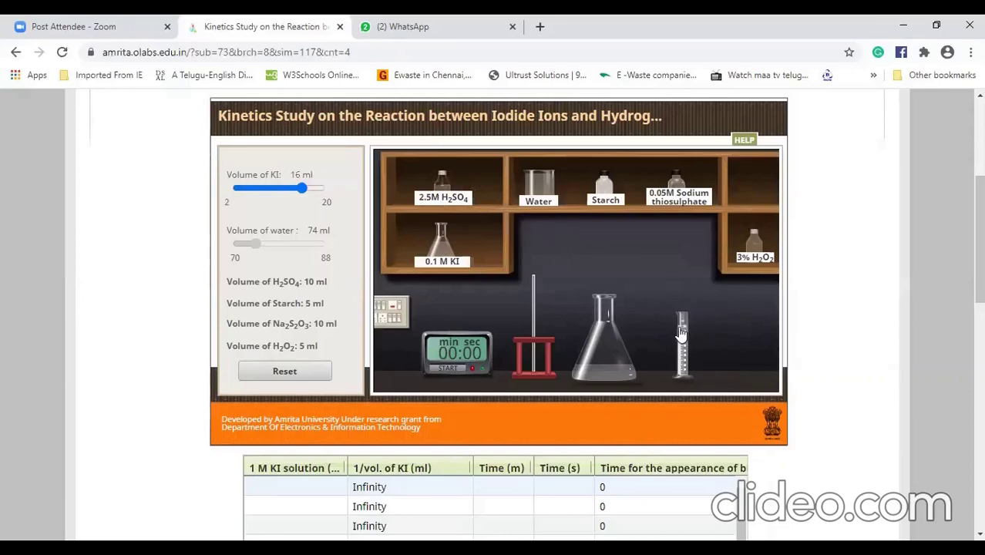
pyautogui.moveTo(681, 331); pyautogui.dragTo(609, 302)
pyautogui.click(541, 184)
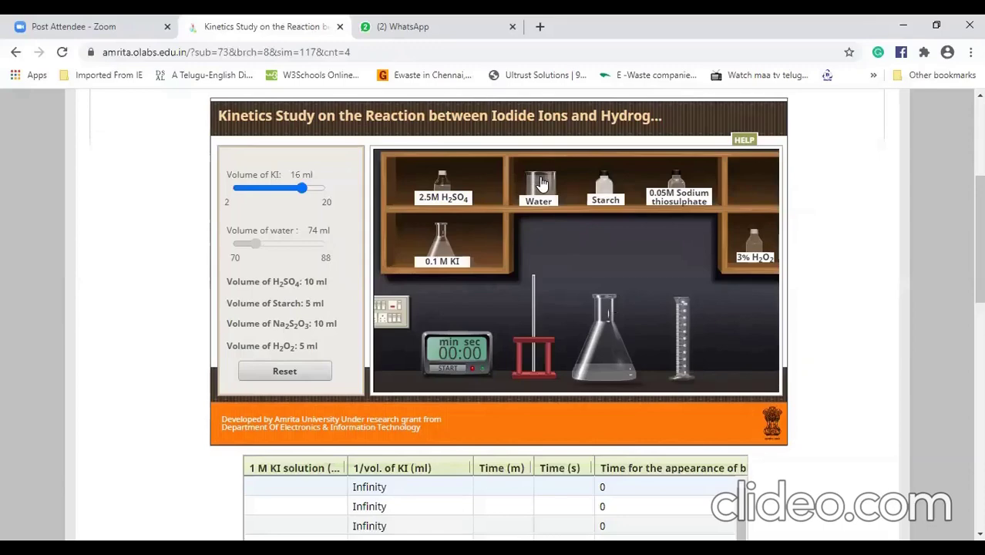
pyautogui.moveTo(542, 183); pyautogui.dragTo(690, 298)
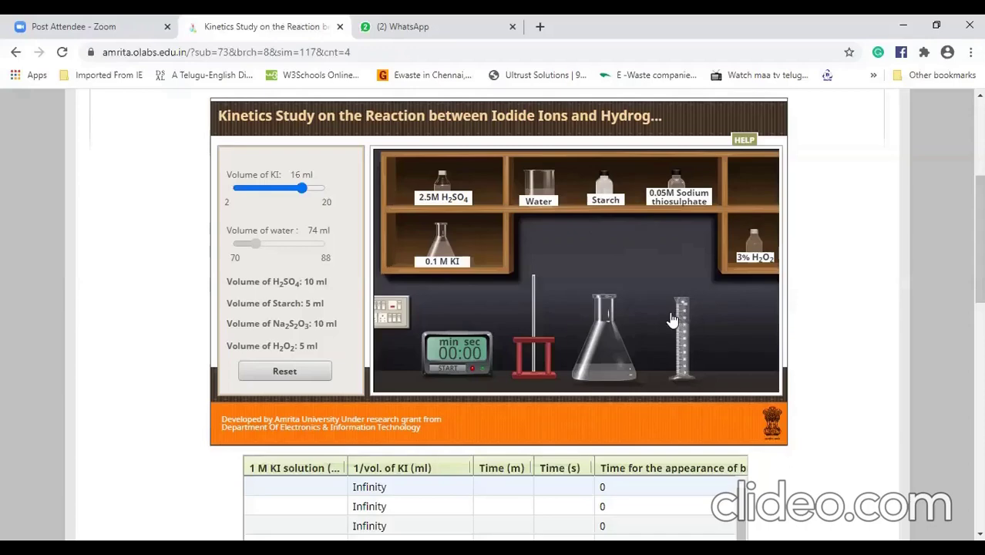
pyautogui.moveTo(672, 320); pyautogui.dragTo(614, 311)
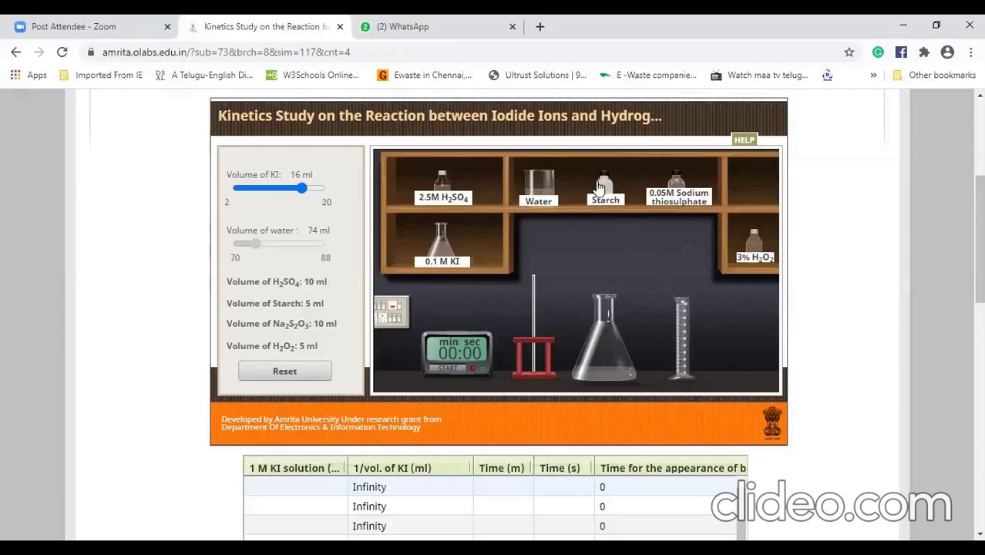
# Add starch and sodium thiosulphate, then the 3% H2O2 to start timing
pyautogui.moveTo(599, 187); pyautogui.dragTo(688, 324)
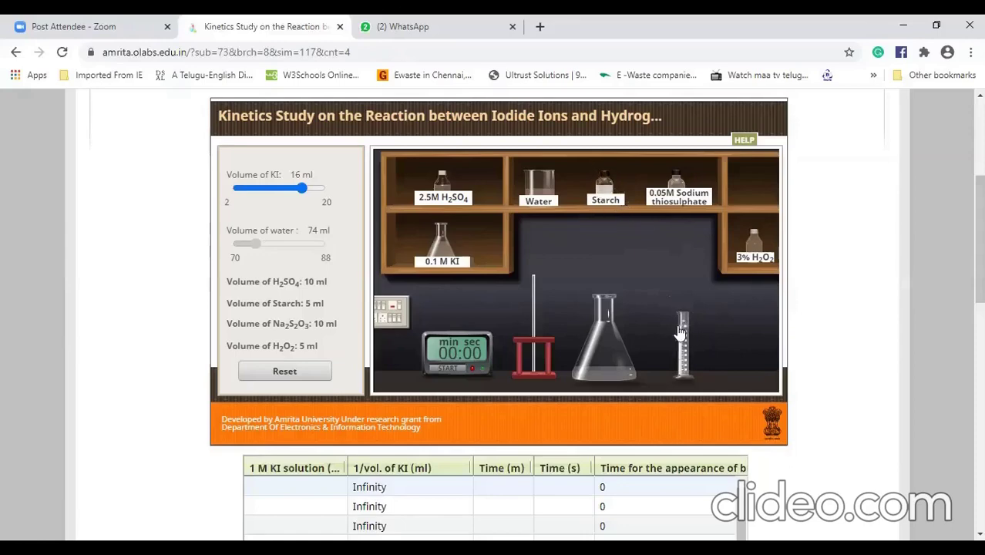
pyautogui.moveTo(680, 332); pyautogui.dragTo(607, 304)
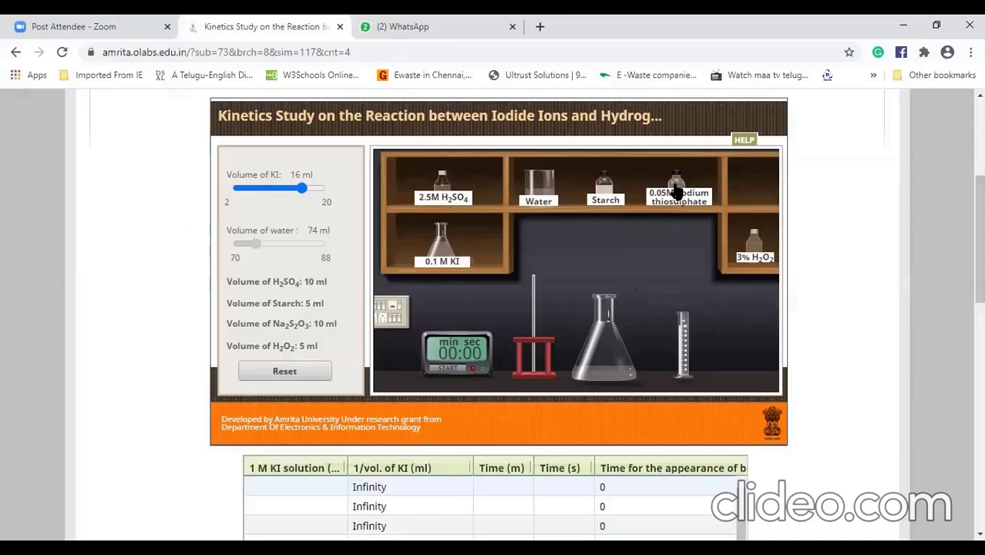
pyautogui.moveTo(675, 189); pyautogui.dragTo(685, 321)
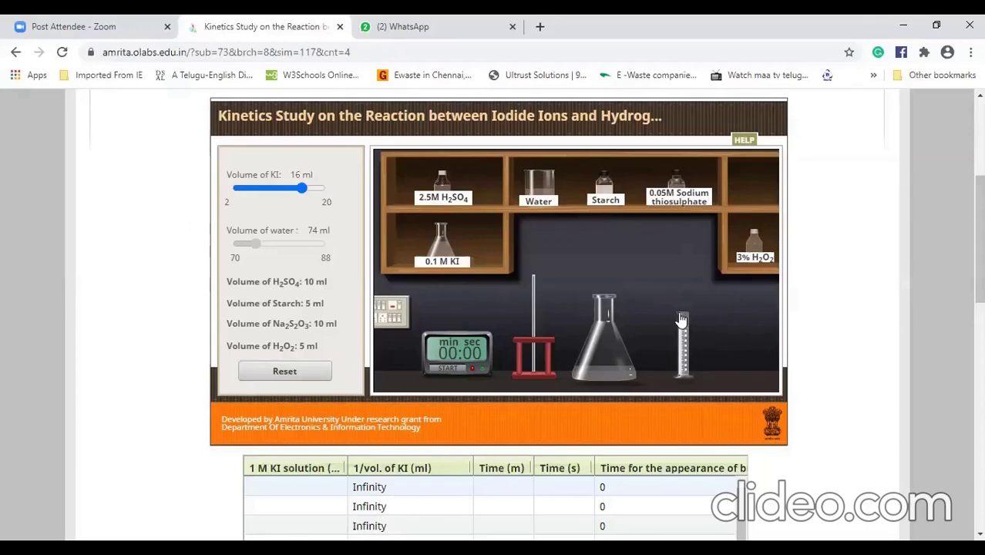
pyautogui.moveTo(682, 319); pyautogui.dragTo(606, 300)
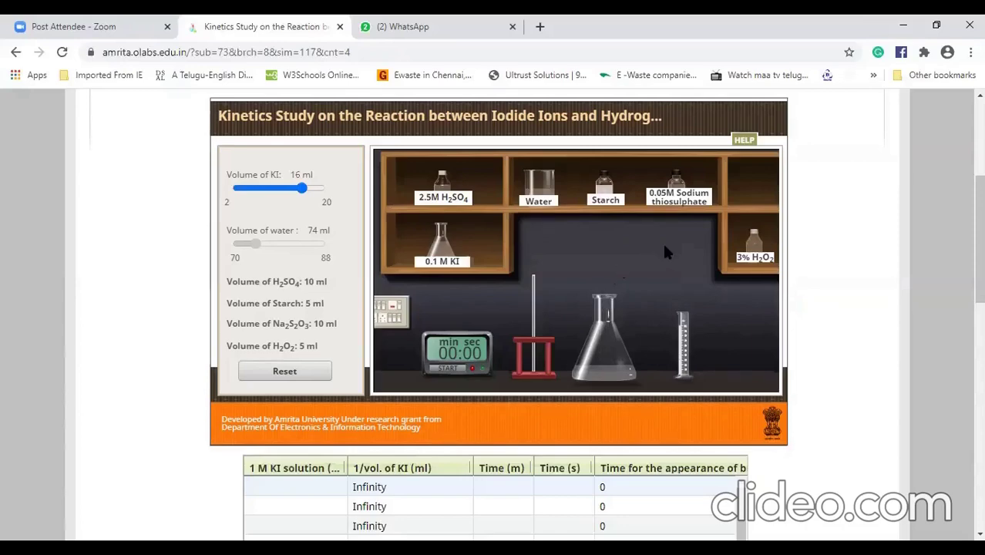
pyautogui.click(763, 251)
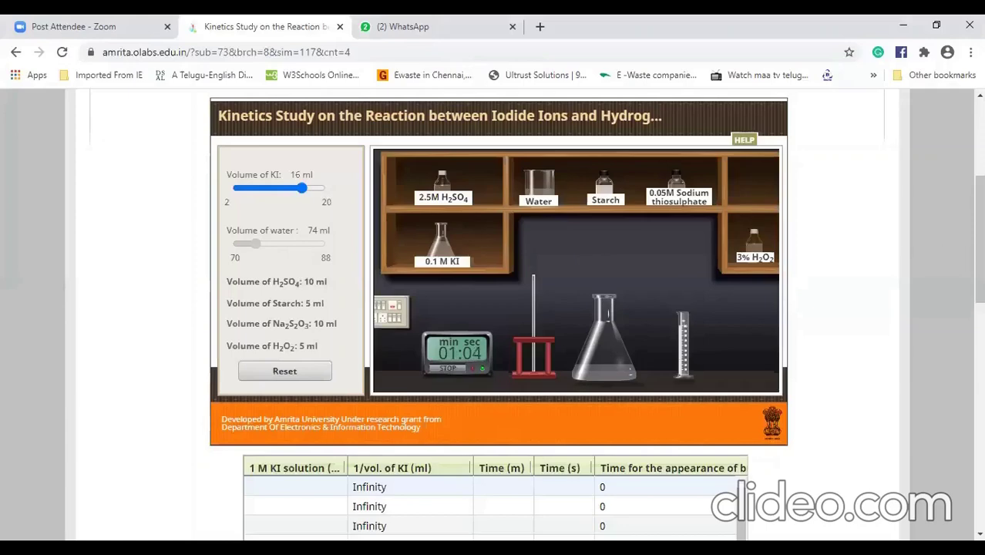
# Wait for the 16 ml KI mixture to turn blue, with the stopwatch stopping at 01:30
pyautogui.scroll(-1, 979, 239)
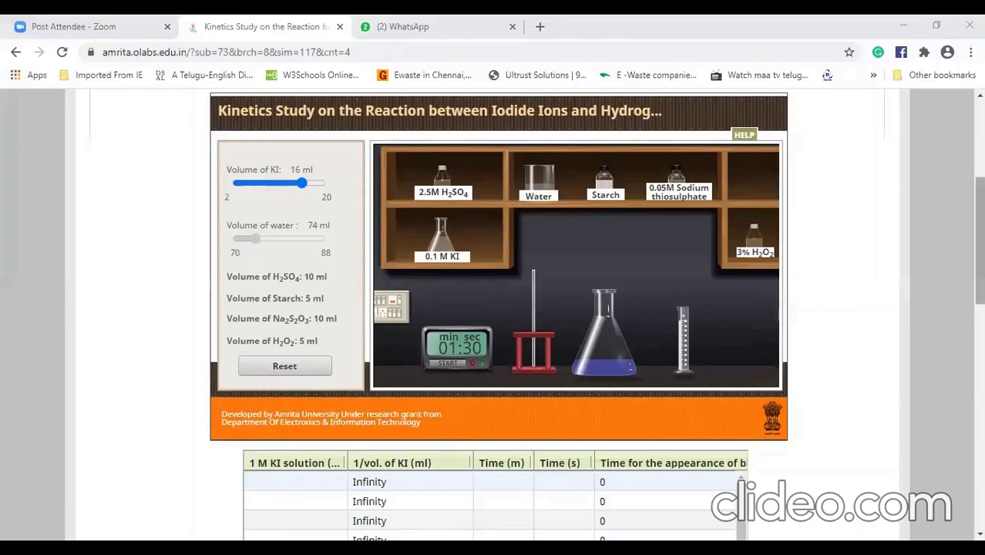
pyautogui.scroll(-1, 498, 308)
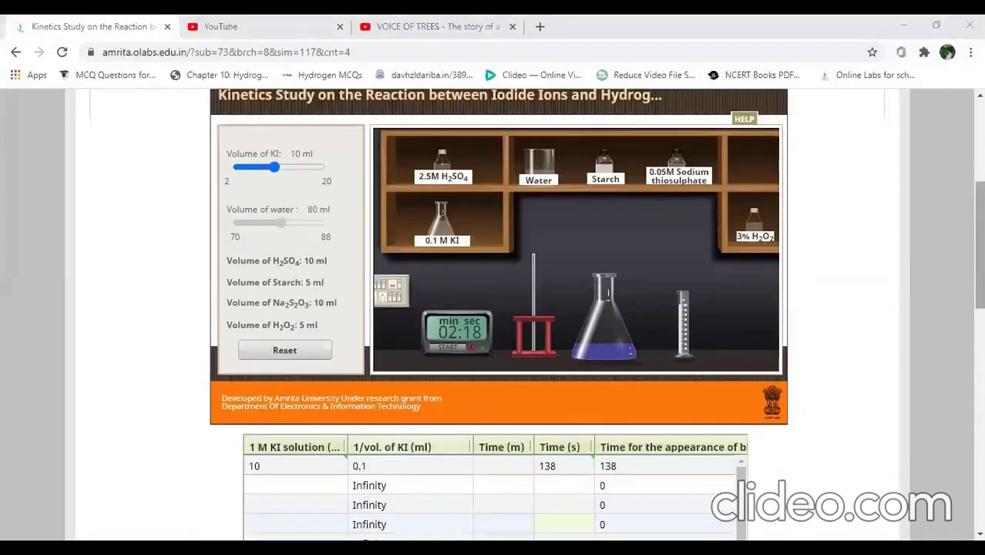
# Enter 16 ml KI and 90 seconds in row 2 of the results table
pyautogui.scroll(-2, 321, 370)
pyautogui.click(321, 370)
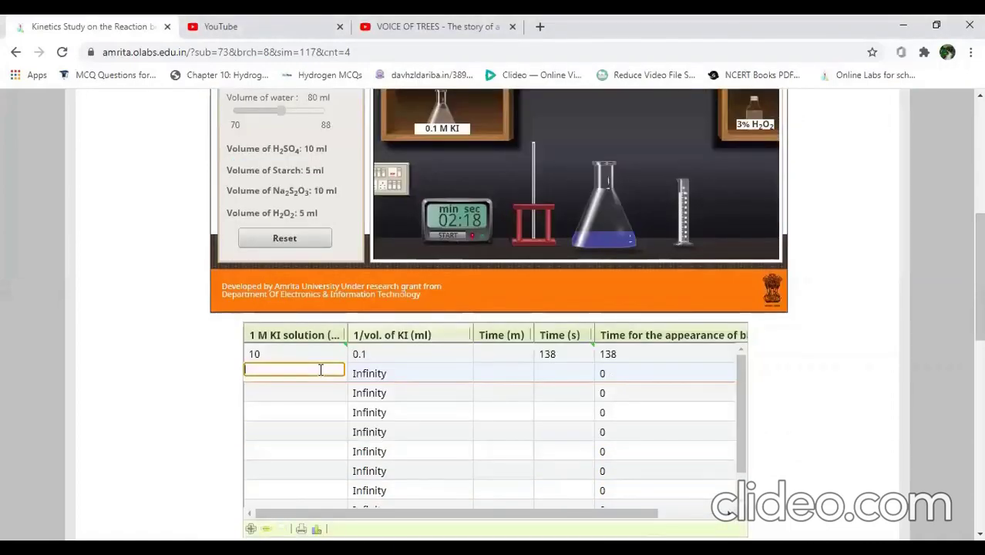
pyautogui.write('16')
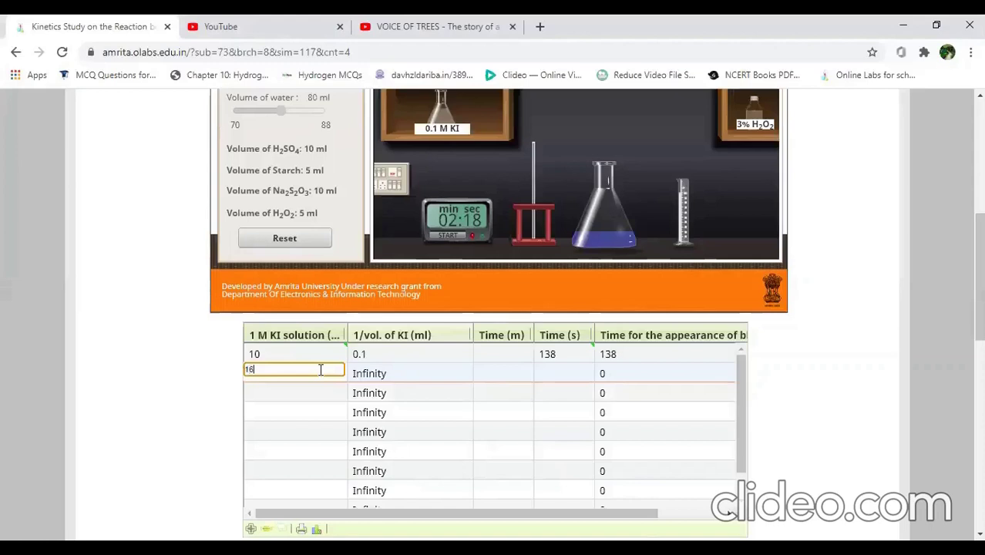
pyautogui.click(507, 401)
pyautogui.click(557, 372)
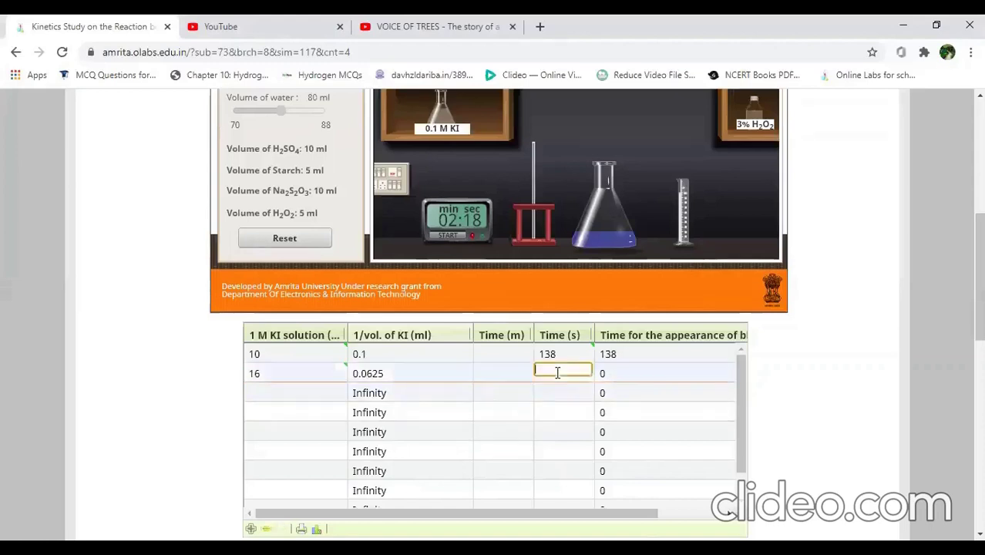
pyautogui.write('90')
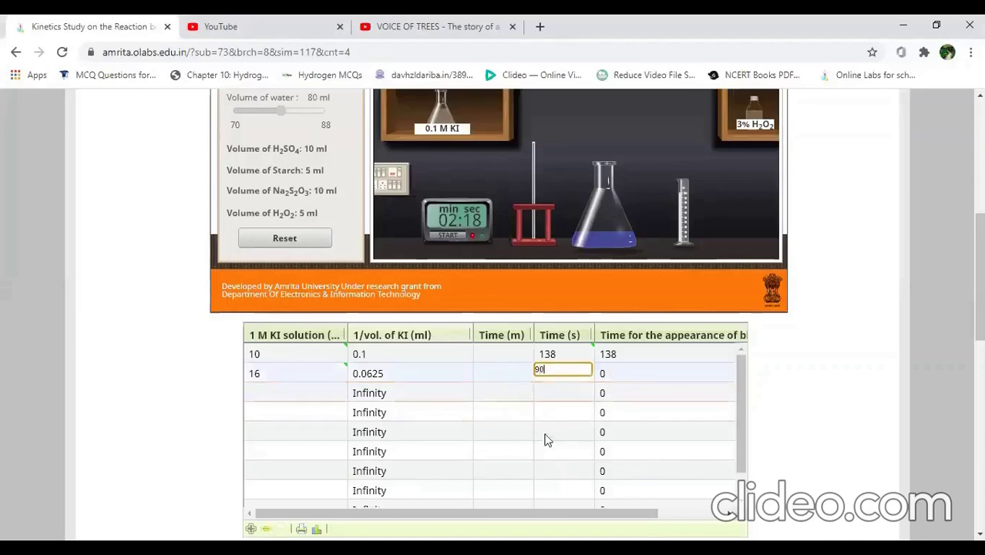
pyautogui.click(537, 468)
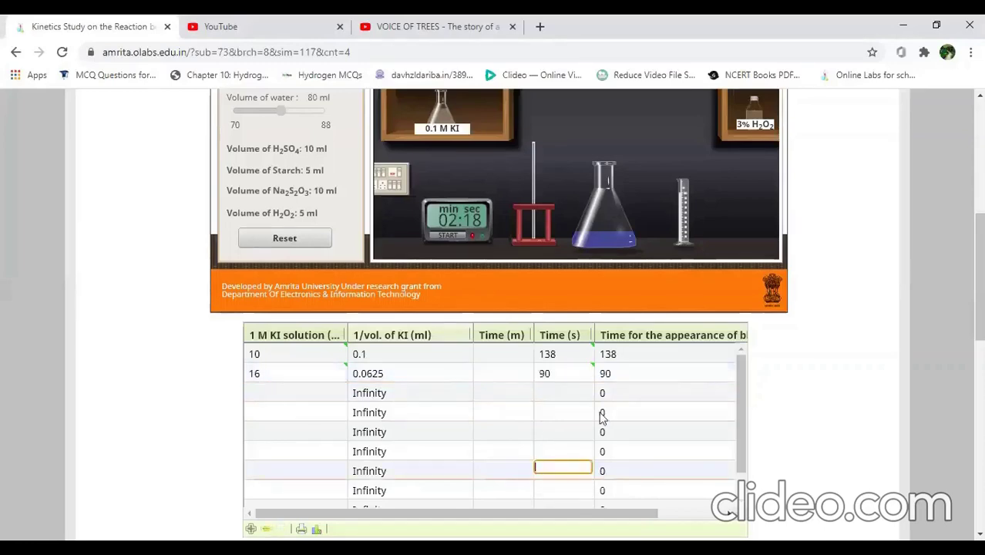
pyautogui.scroll(-3, 681, 376)
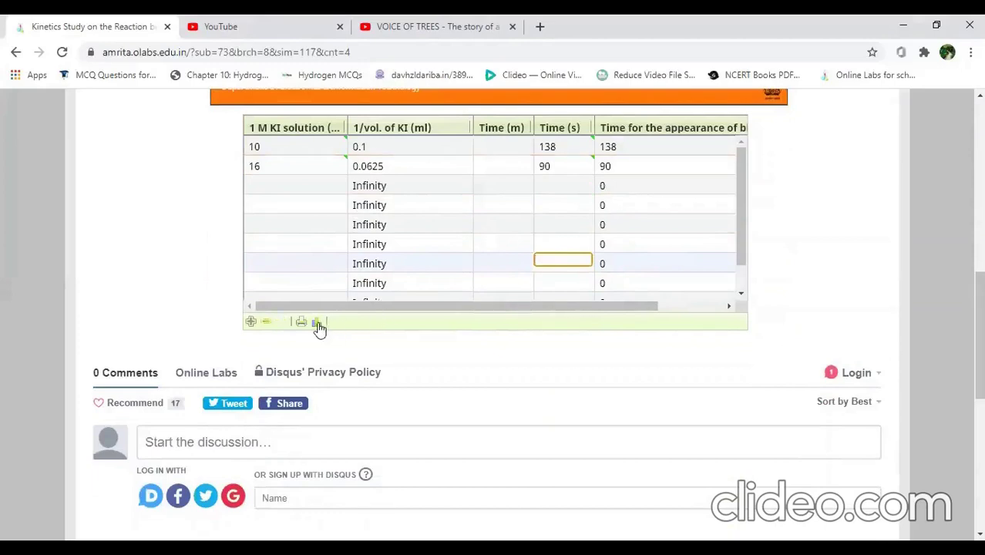
# Plot time against 1/volume of KI, close the chart, and erase a stray 20 in row 3
pyautogui.click(318, 323)
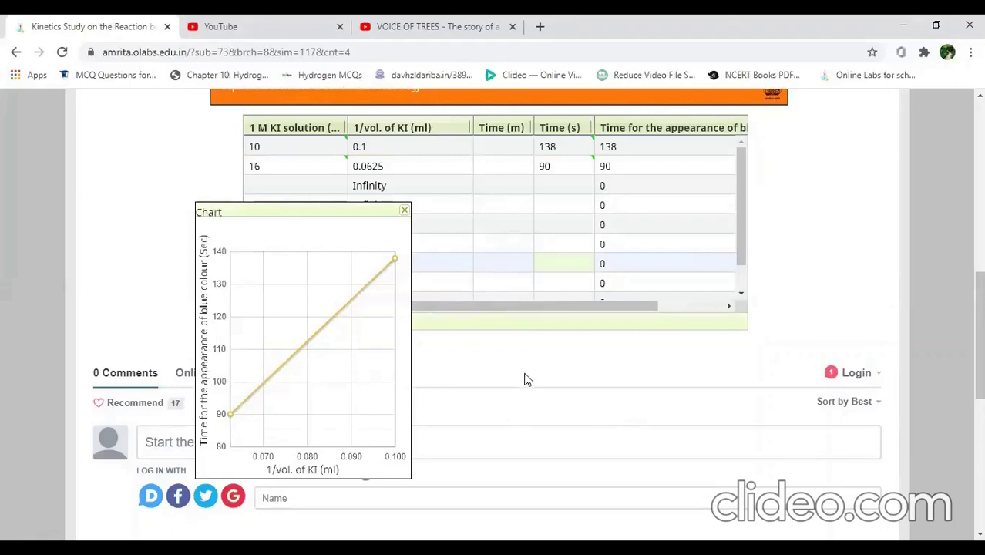
pyautogui.click(405, 213)
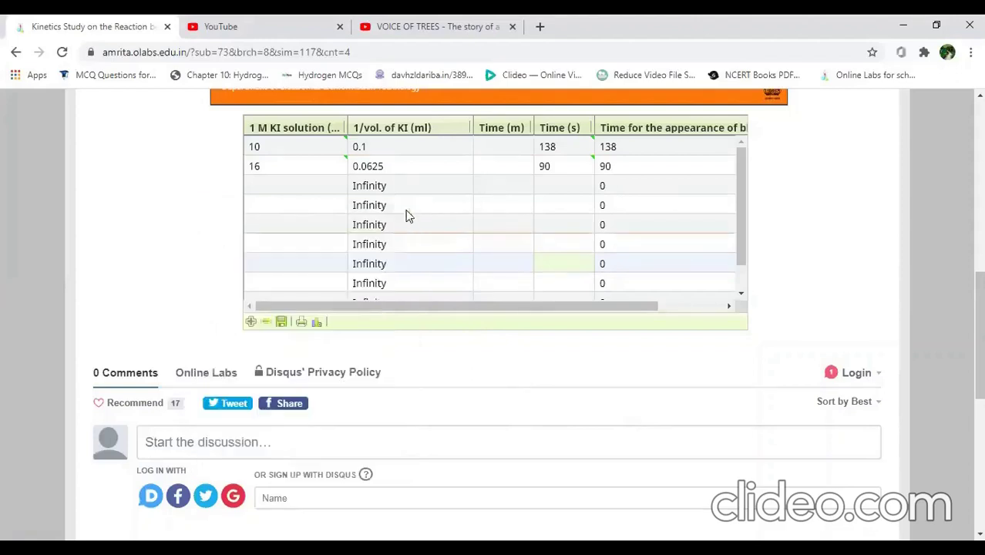
pyautogui.rightClick(296, 184)
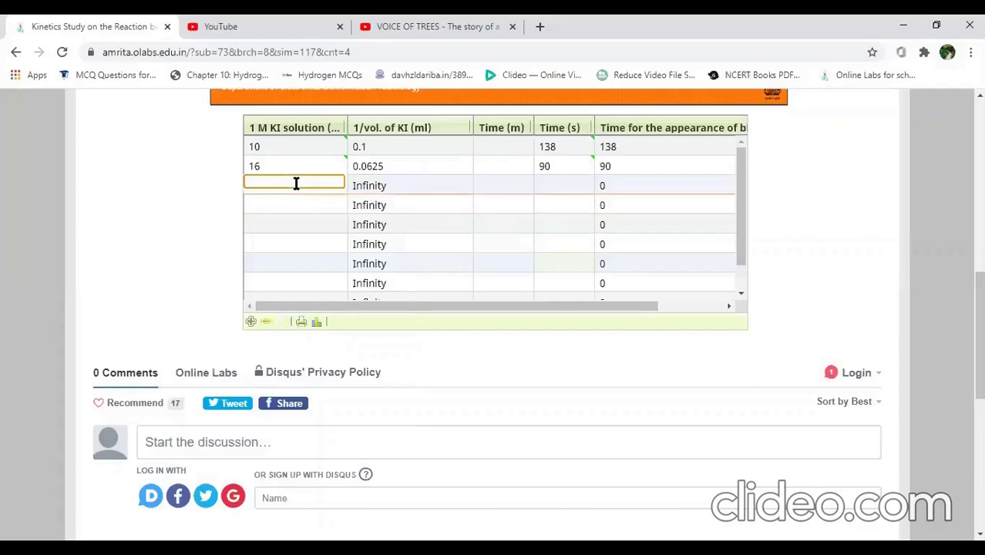
pyautogui.write('20')
pyautogui.press('BackSpace')
pyautogui.press('BackSpace')
# Replot and close the chart, then scroll back up to the simulator
pyautogui.click(318, 323)
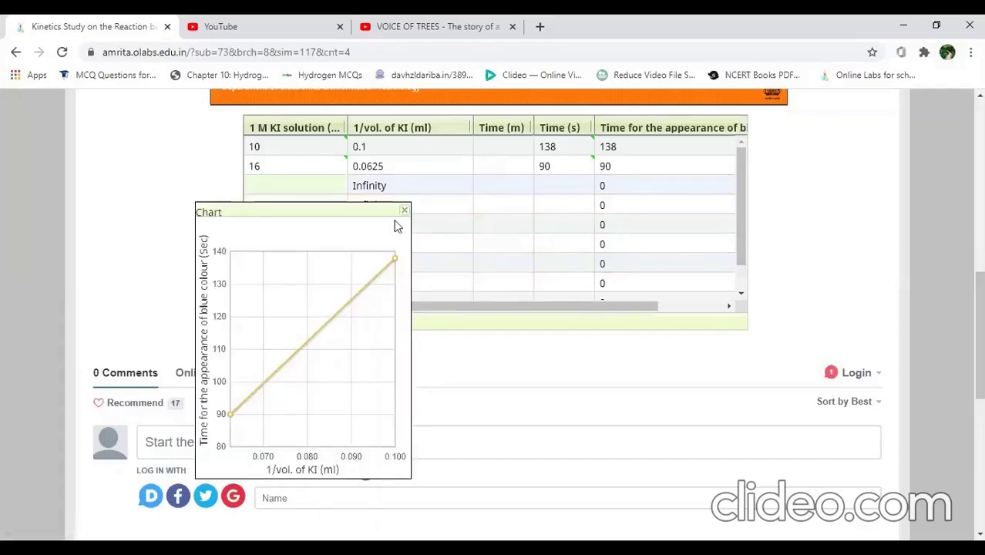
pyautogui.click(404, 211)
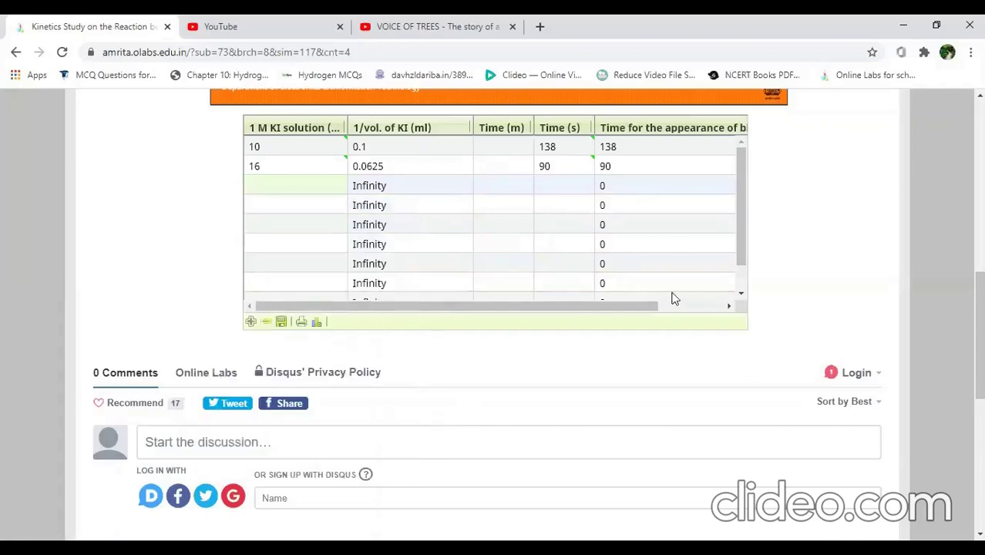
pyautogui.scroll(4, 671, 299)
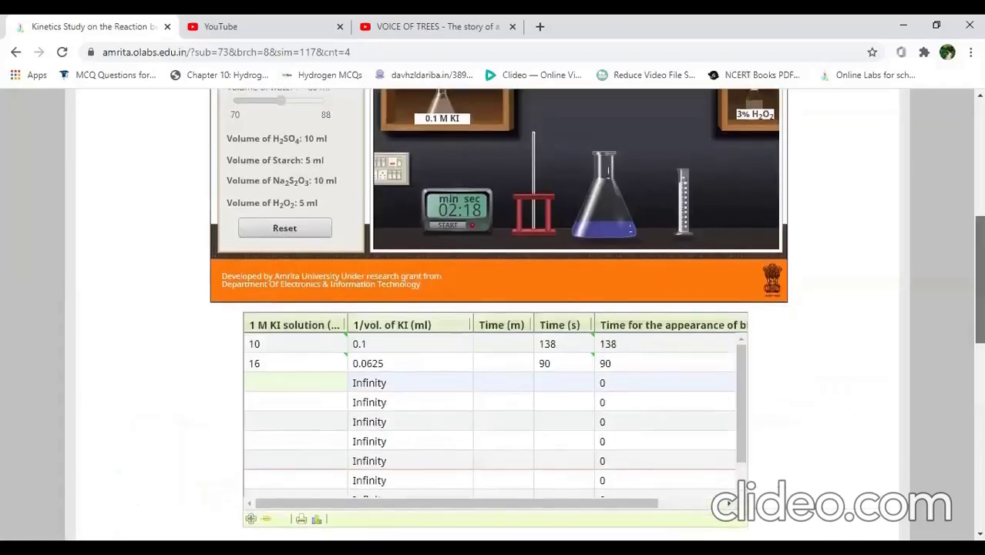
pyautogui.scroll(1, 493, 309)
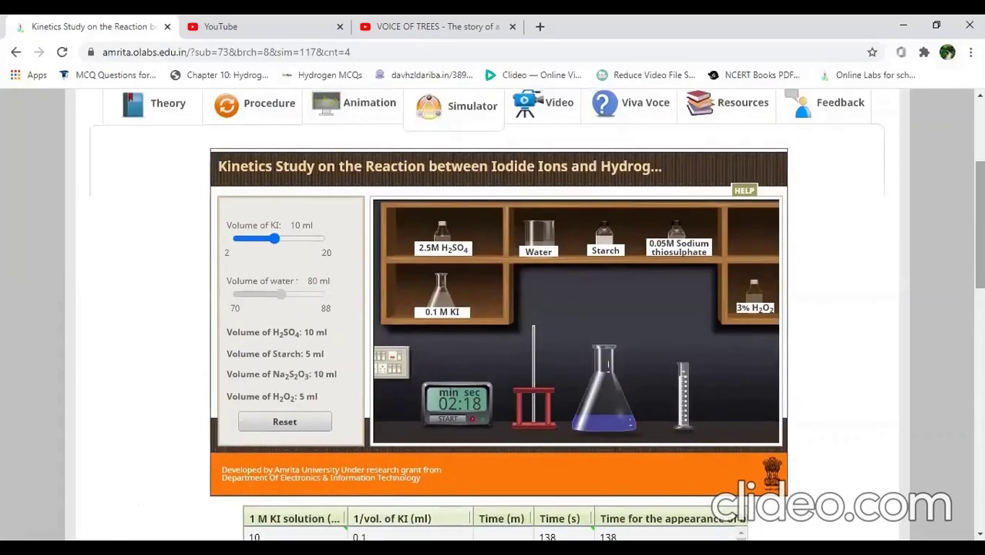
pyautogui.scroll(1, 645, 145)
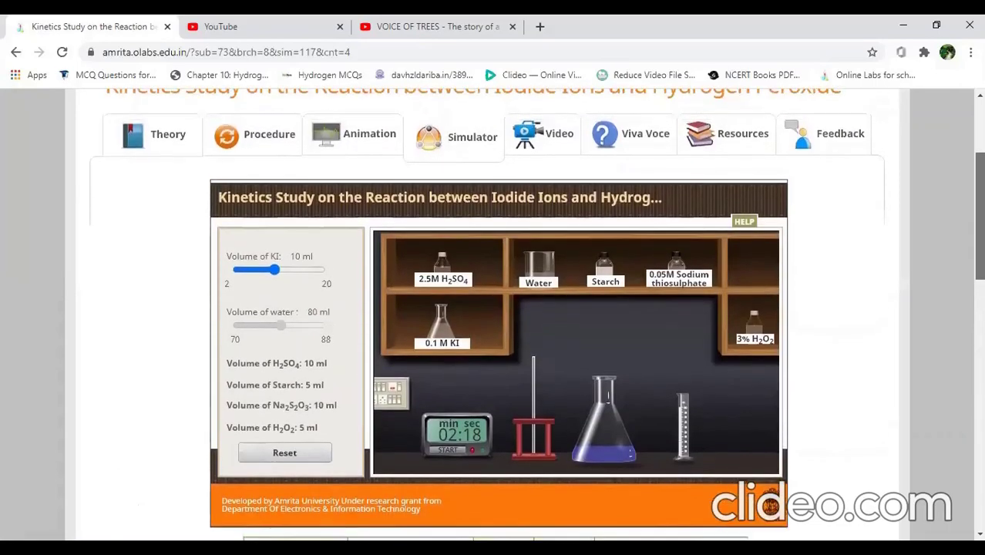
# Open the Viva Voce quiz and answer question 1 with Acidic
pyautogui.click(644, 145)
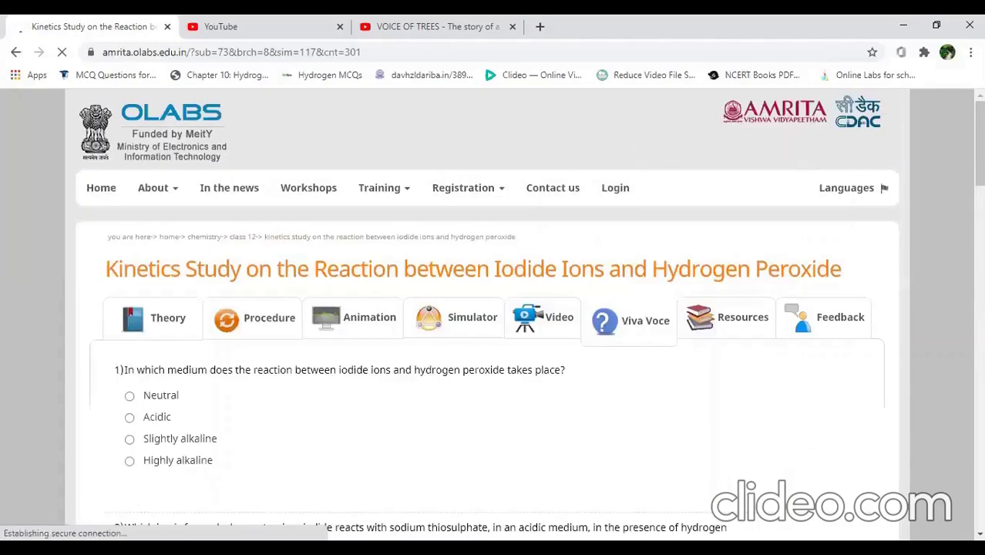
pyautogui.scroll(-2, 804, 166)
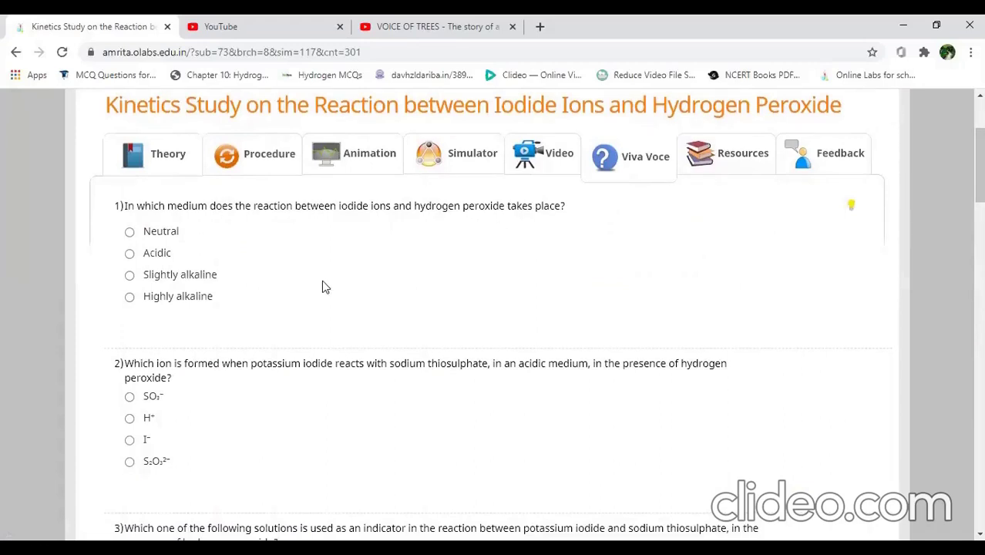
pyautogui.click(130, 254)
pyautogui.scroll(-2, 595, 309)
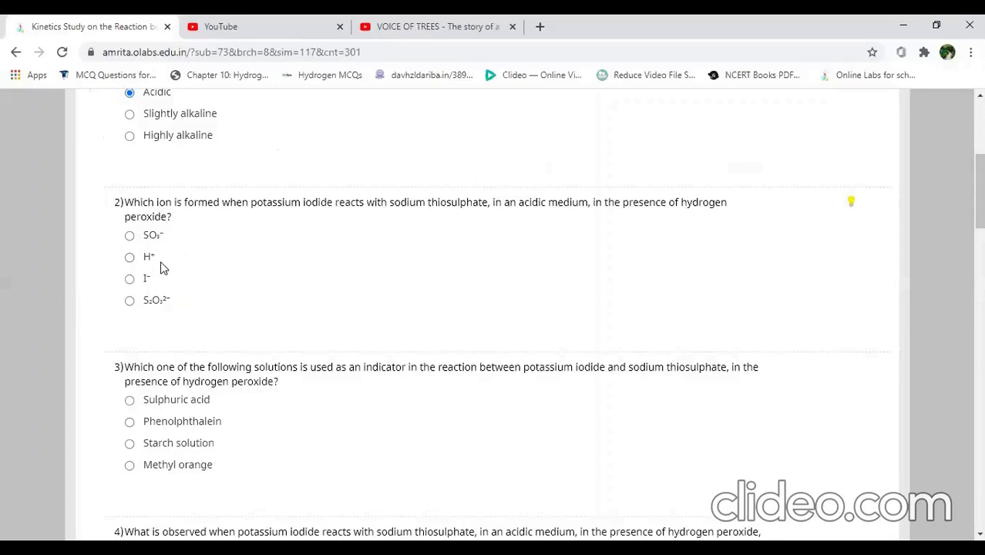
# Answer question 2 with SO₃⁻ and question 3 with Starch solution
pyautogui.click(130, 236)
pyautogui.scroll(-2, 851, 366)
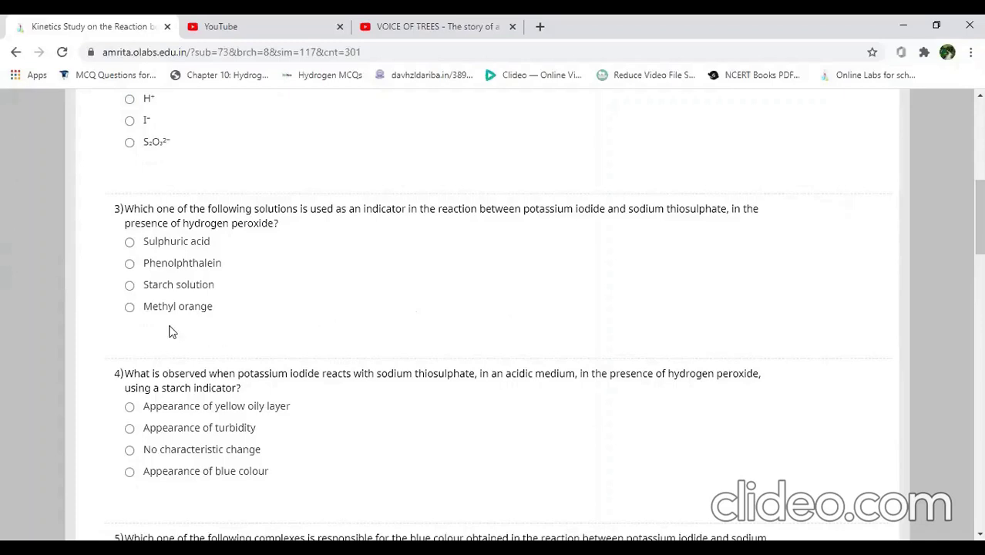
pyautogui.click(129, 285)
pyautogui.scroll(-3, 979, 231)
pyautogui.moveTo(979, 247); pyautogui.dragTo(980, 251)
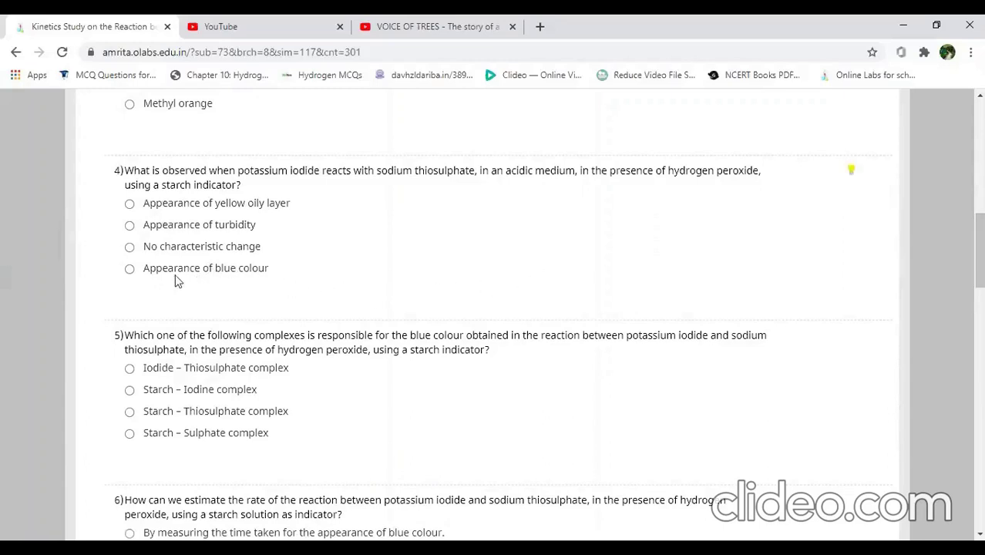
# Pick Appearance of blue colour (Q4), Starch – Thiosulphate complex (Q5), and timing iodide-ion formation (Q6)
pyautogui.click(129, 269)
pyautogui.scroll(-3, 486, 320)
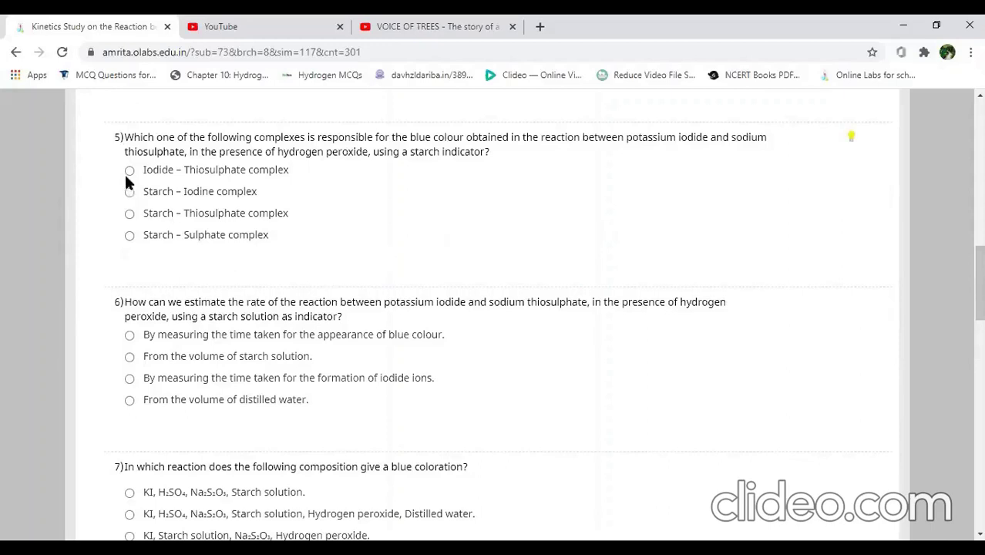
pyautogui.click(130, 214)
pyautogui.scroll(-2, 524, 243)
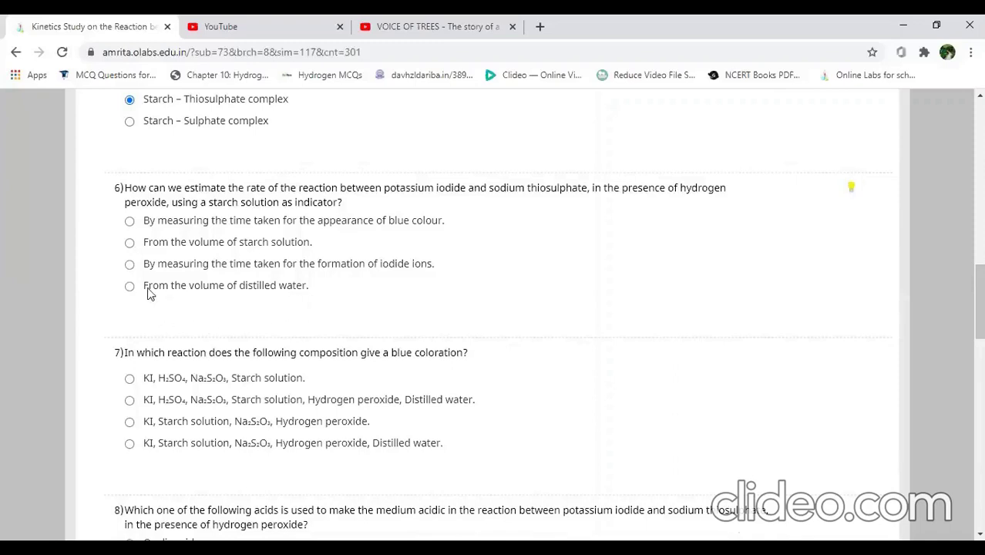
pyautogui.click(129, 265)
pyautogui.scroll(-3, 520, 286)
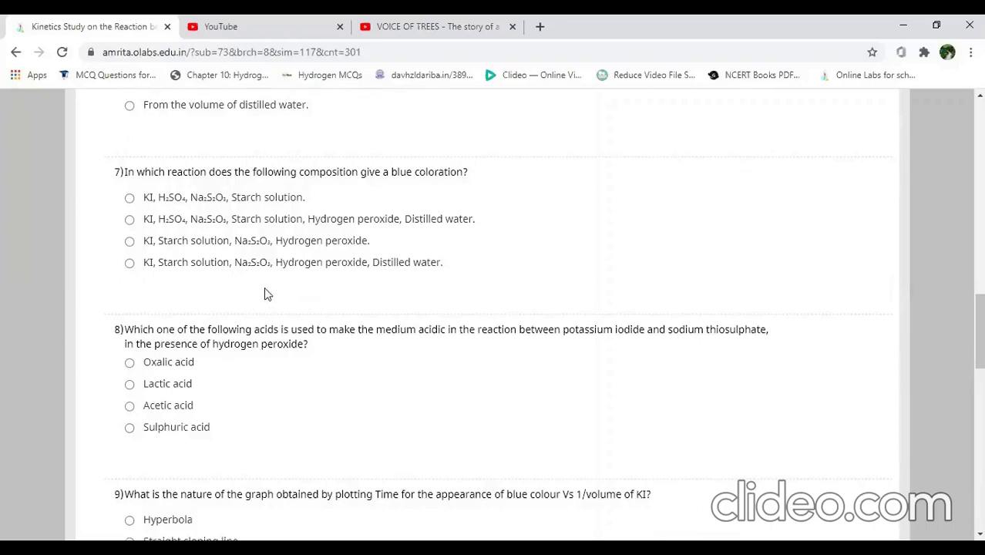
# Pick the six-component KI/H₂SO₄ mixture, Sulphuric acid, Straight sloping line and Rate = d[R]/dt for Q7–Q10
pyautogui.click(130, 219)
pyautogui.moveTo(979, 331); pyautogui.dragTo(979, 355)
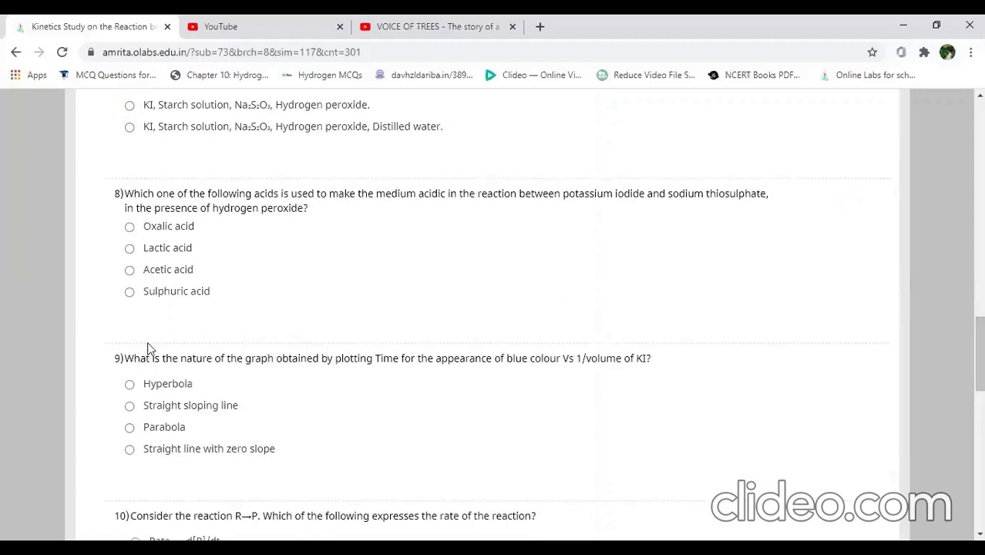
pyautogui.click(129, 292)
pyautogui.scroll(-2, 755, 337)
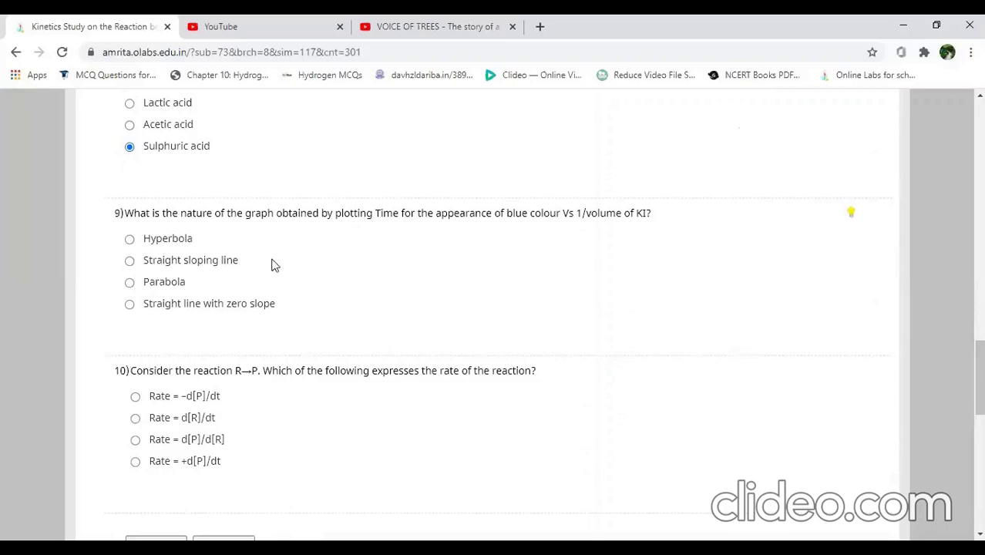
pyautogui.click(130, 260)
pyautogui.scroll(-2, 532, 406)
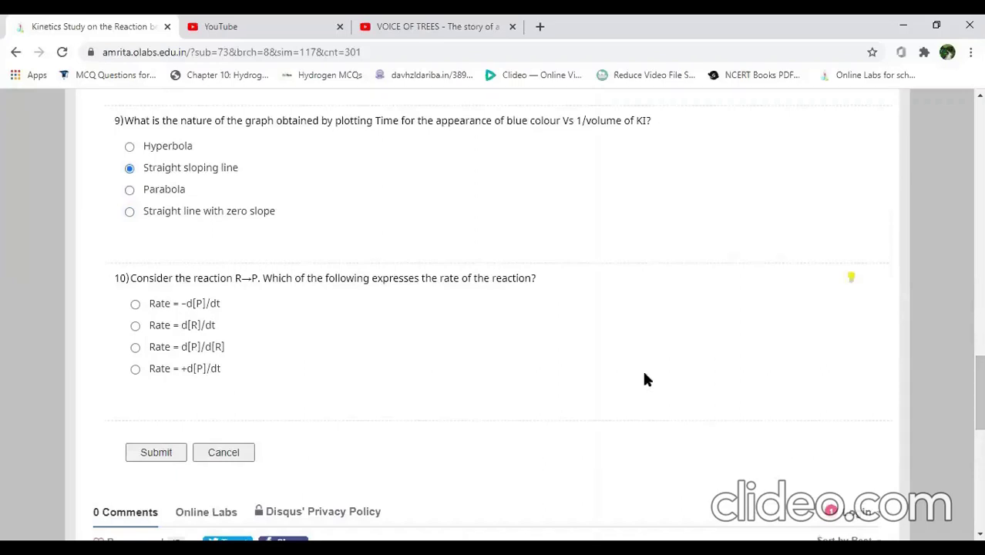
pyautogui.click(136, 327)
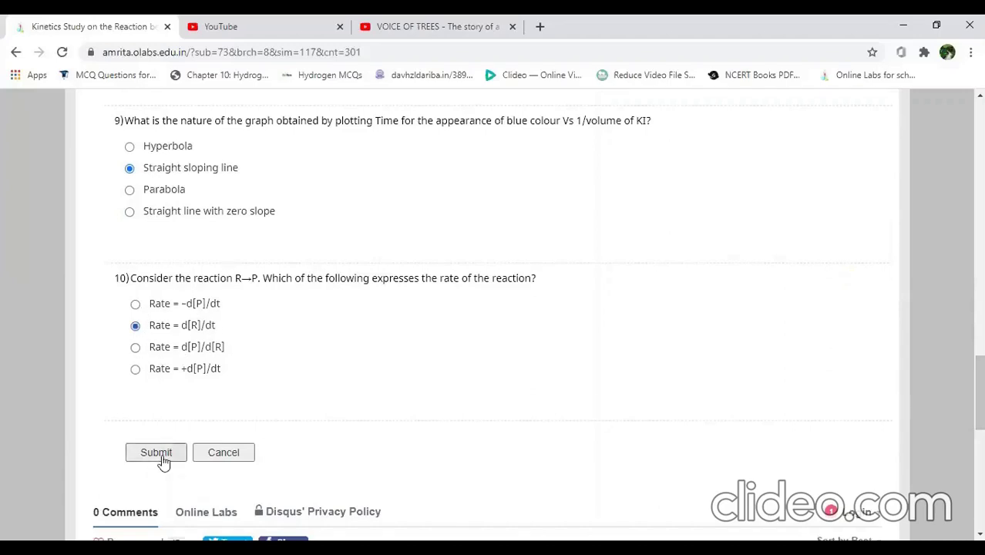
# Submit the quiz and review the graded answers, with questions 2, 5 and 10 marked wrong
pyautogui.click(156, 453)
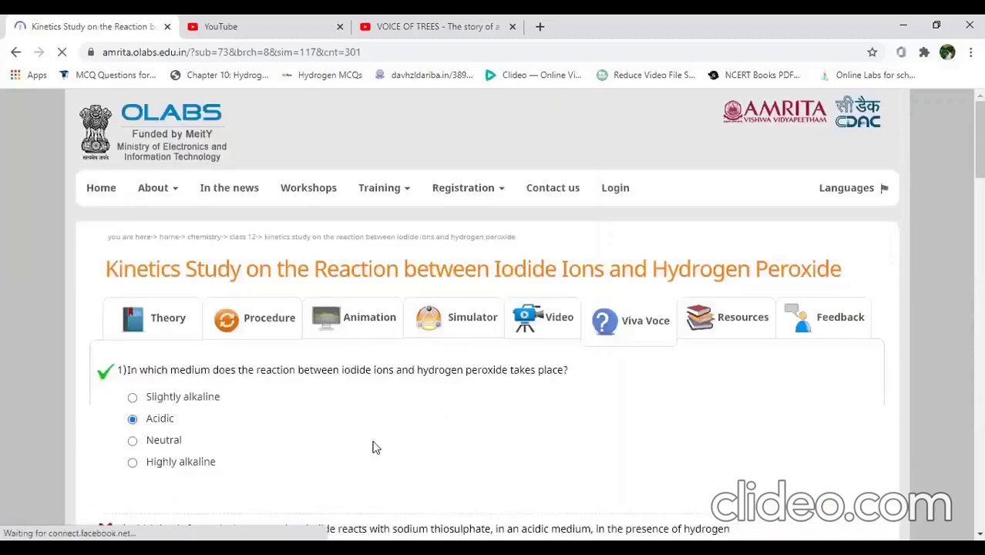
pyautogui.scroll(-3, 574, 316)
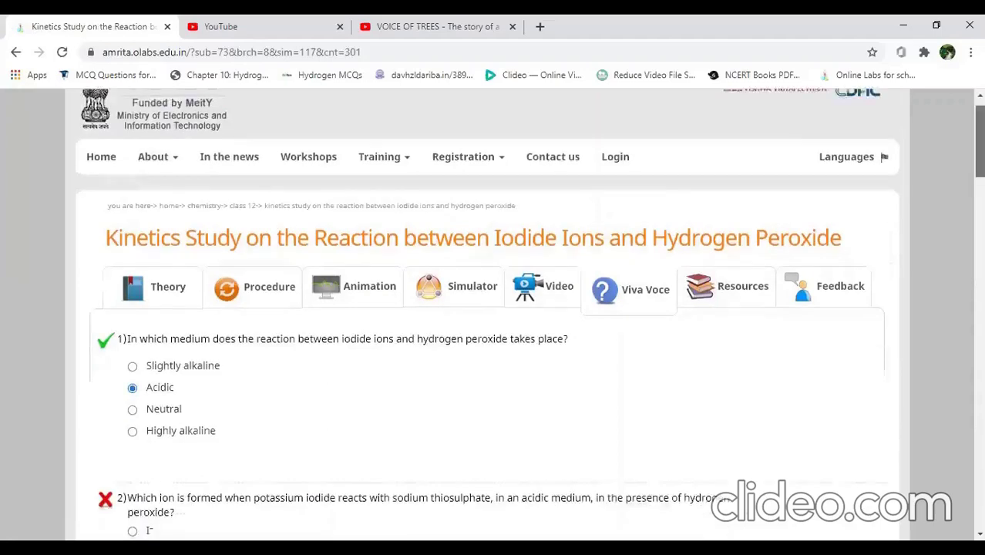
pyautogui.scroll(-1, 530, 313)
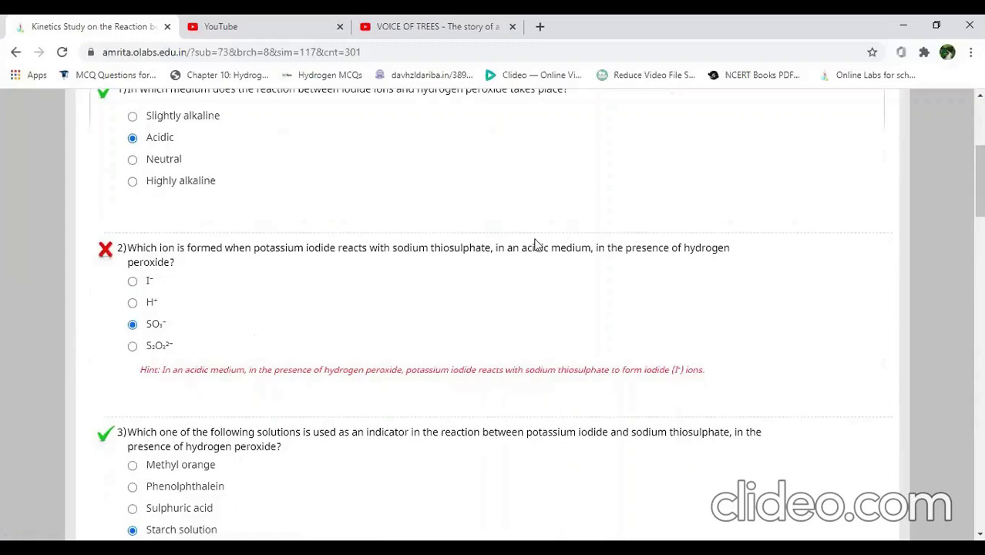
pyautogui.scroll(-3, 537, 245)
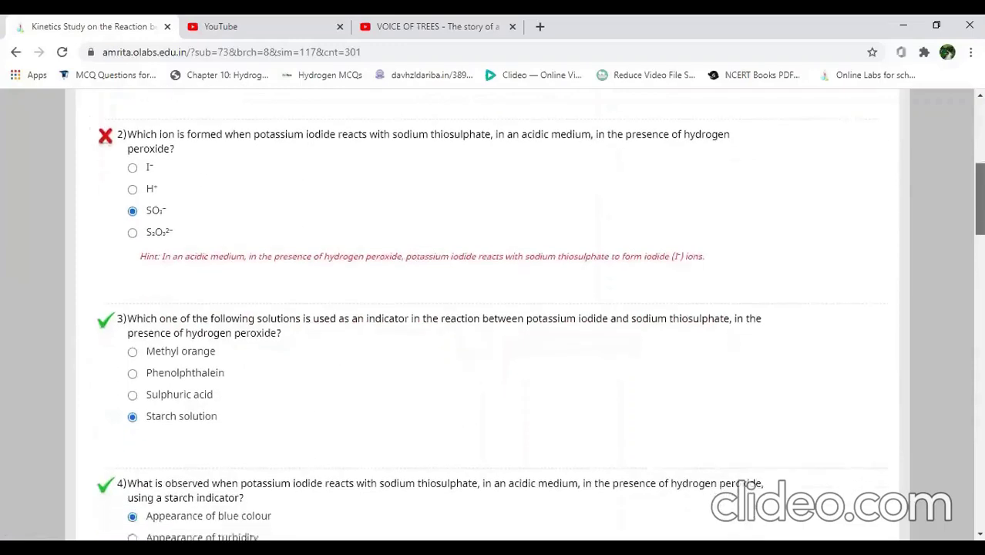
pyautogui.scroll(-4, 540, 315)
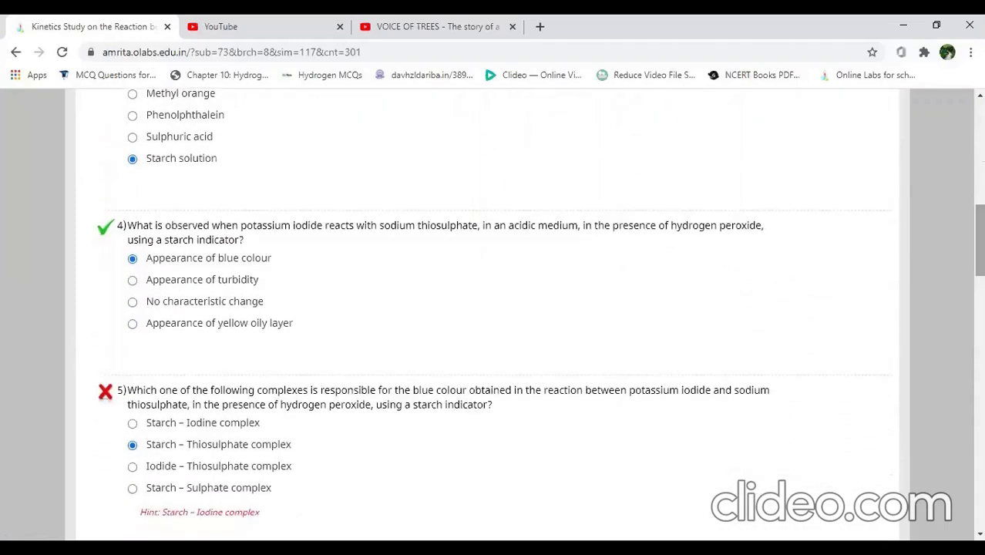
pyautogui.scroll(-3, 710, 343)
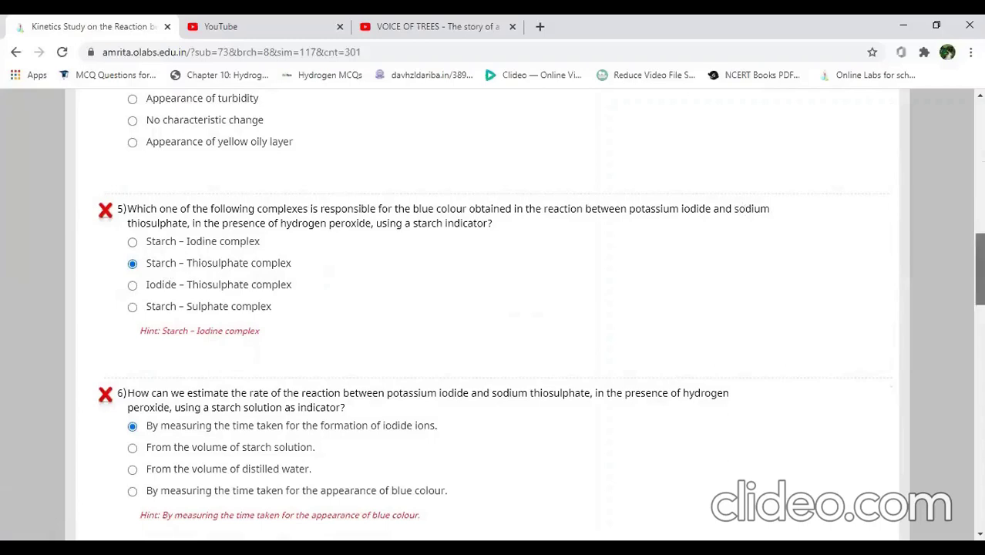
pyautogui.scroll(-3, 746, 209)
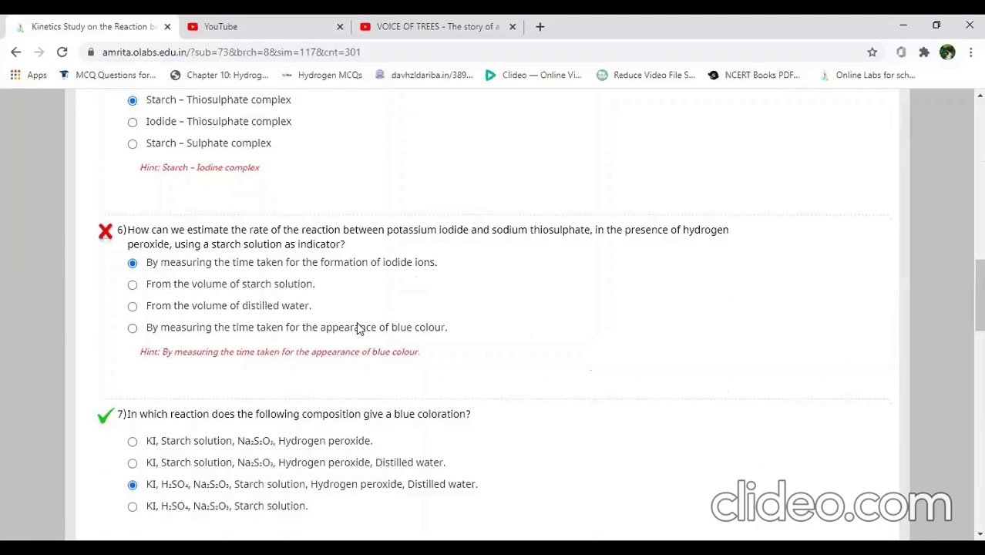
pyautogui.scroll(-3, 716, 291)
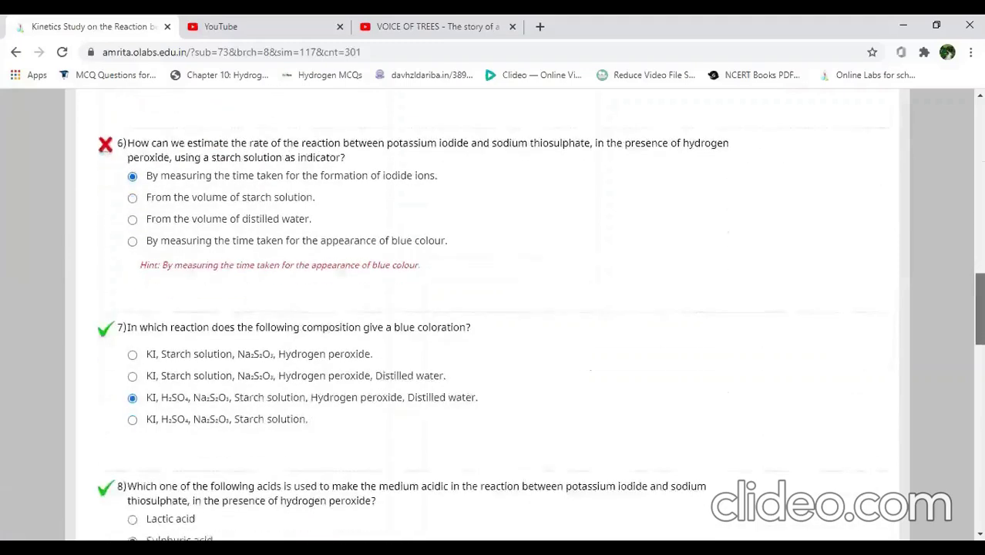
pyautogui.scroll(-3, 494, 316)
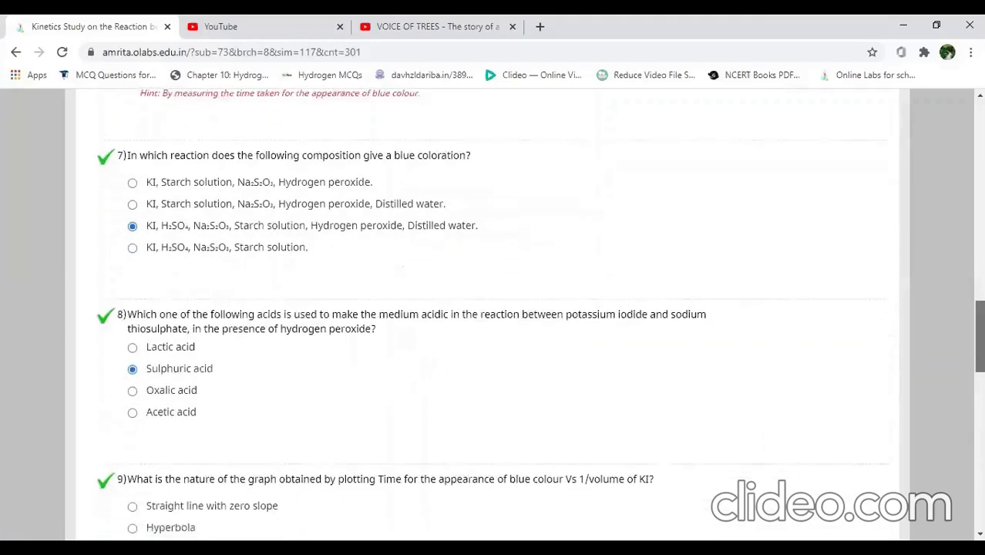
pyautogui.scroll(-1, 493, 315)
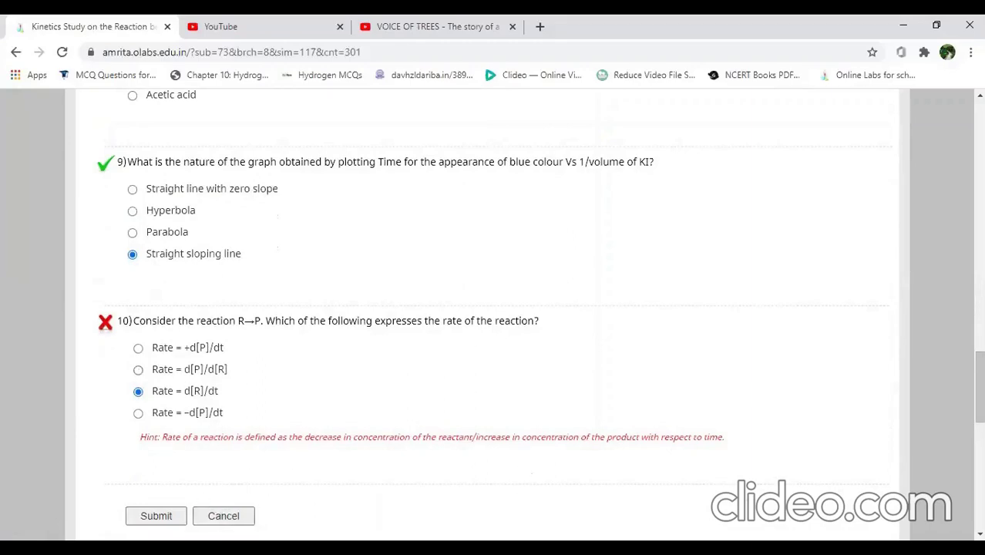
pyautogui.scroll(10, 755, 393)
pyautogui.scroll(10, 539, 314)
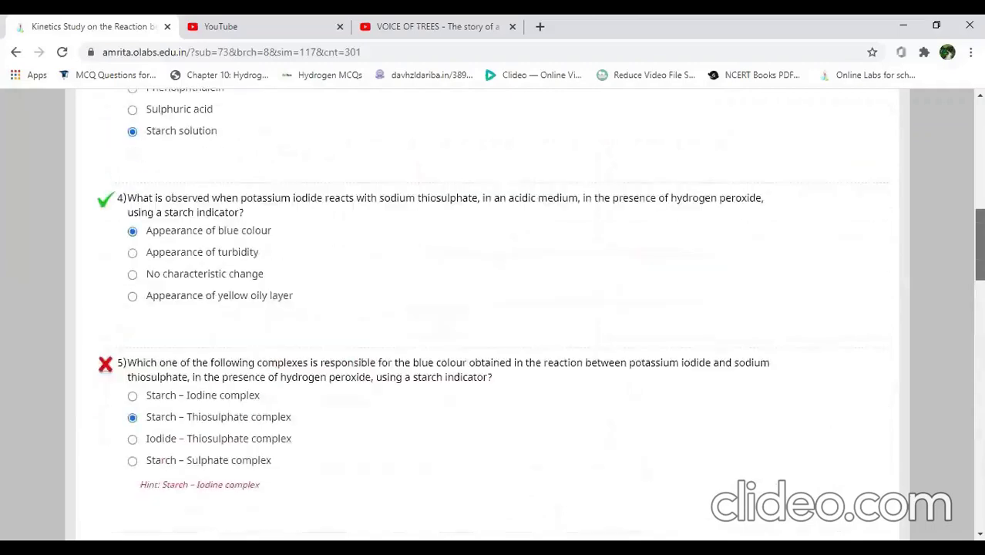
pyautogui.scroll(2, 493, 309)
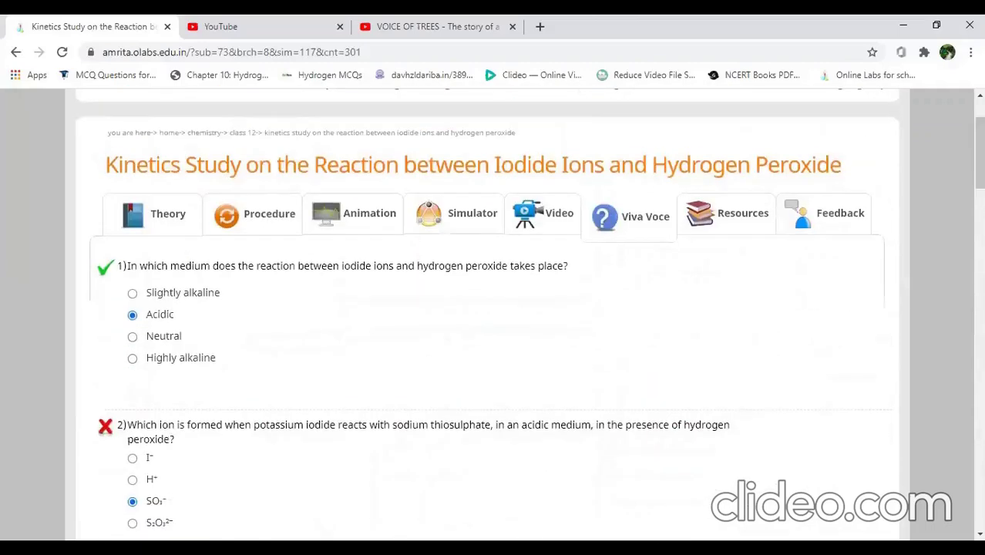